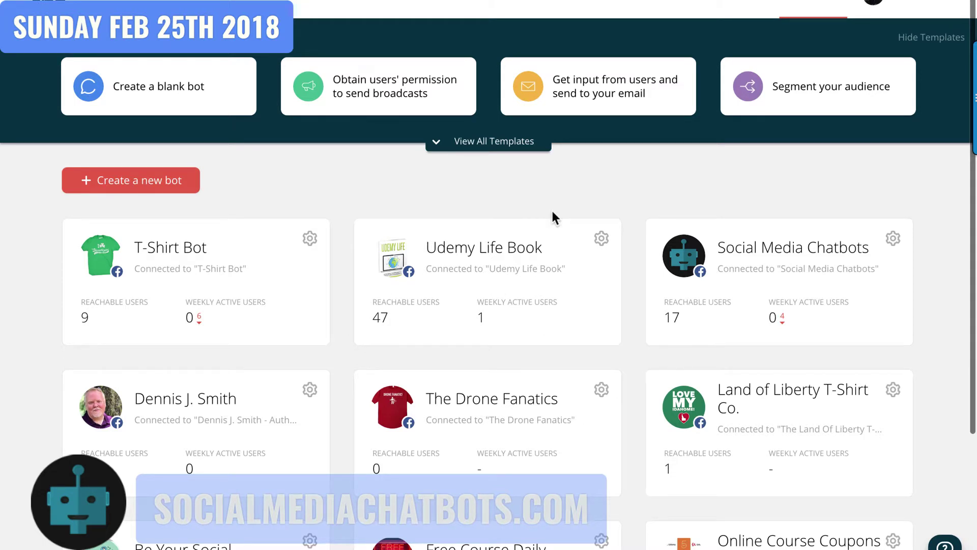
Create a blank bot and review its welcome message and default answer blocks
{"action": "left_click", "coordinate": [206, 93]}
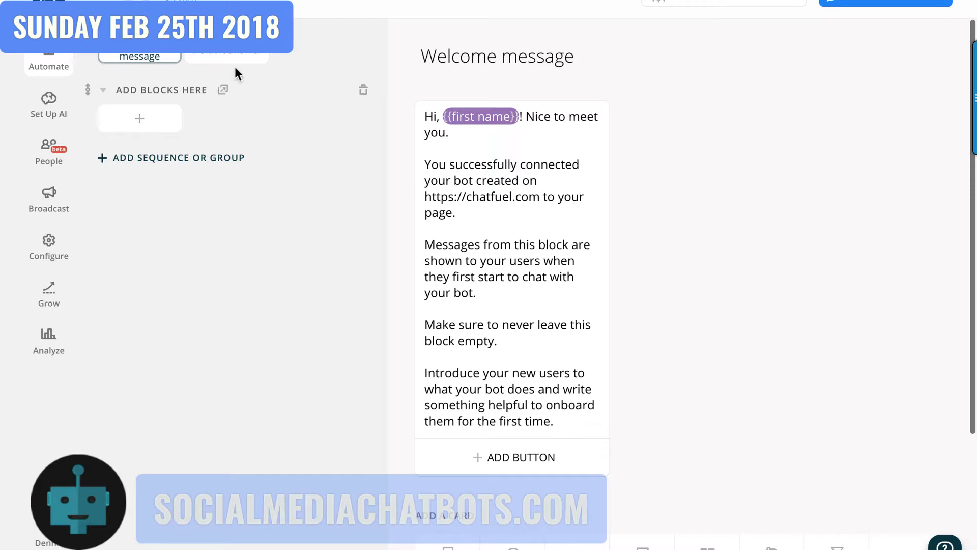
{"action": "left_click", "coordinate": [249, 55]}
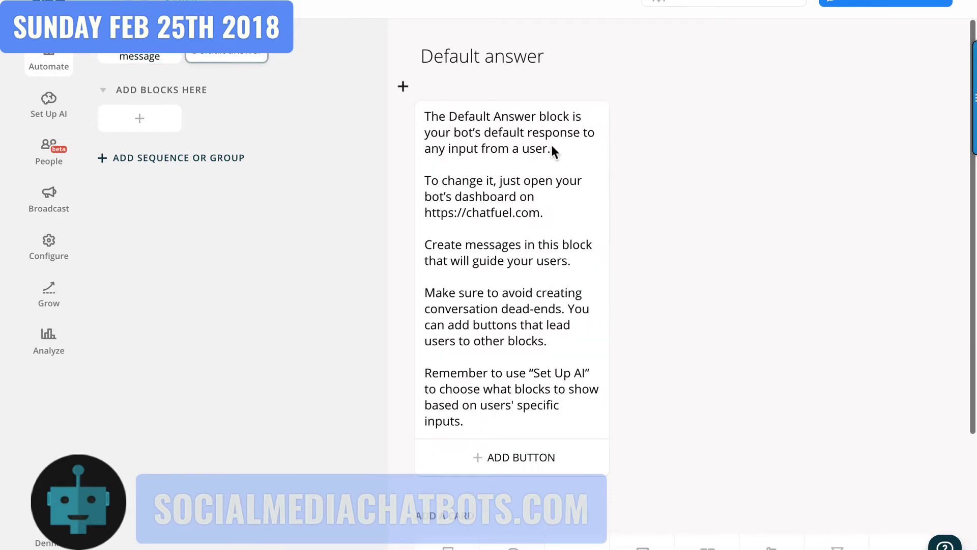
{"action": "left_click", "coordinate": [158, 55]}
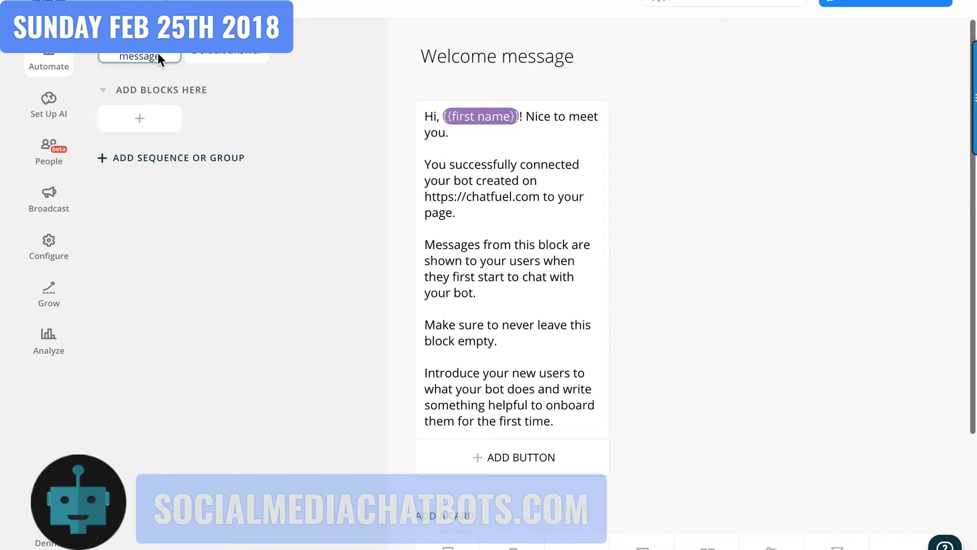
{"action": "left_click", "coordinate": [214, 53]}
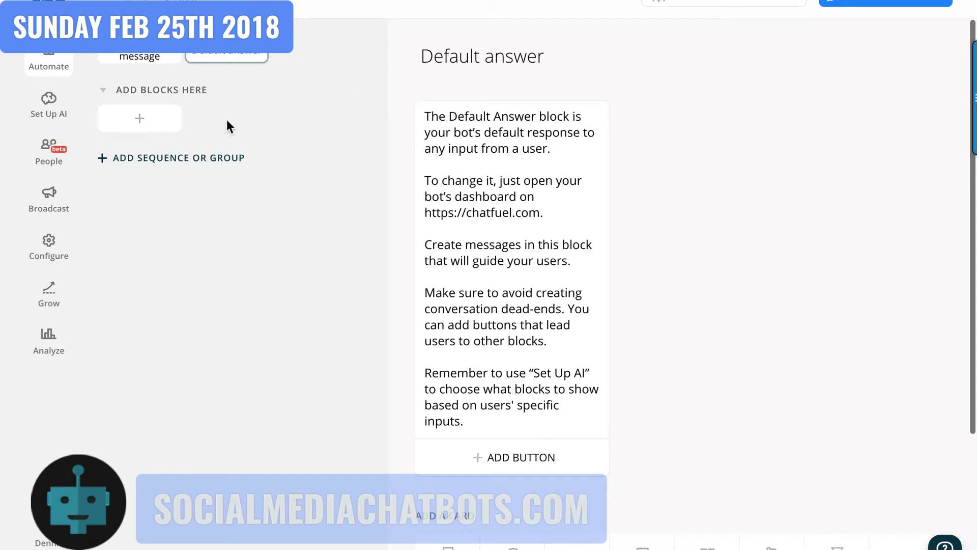
Add a new group to the bot's block list and name it NEW BOT
{"action": "left_click", "coordinate": [212, 159]}
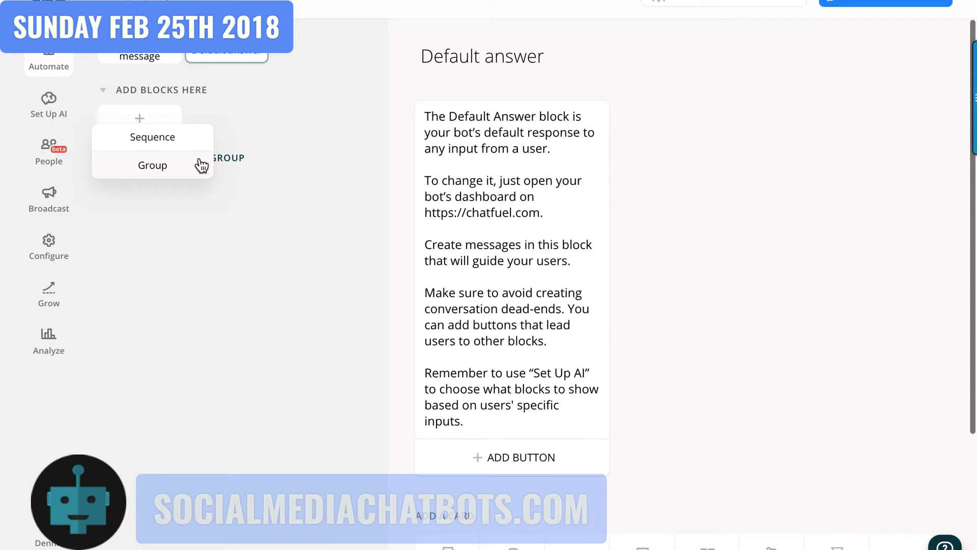
{"action": "left_click", "coordinate": [170, 165]}
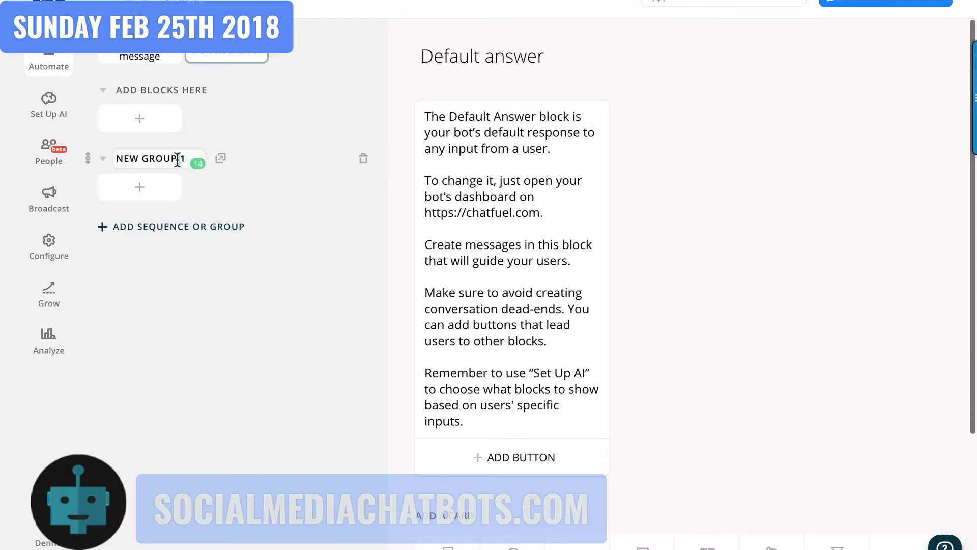
{"action": "left_click", "coordinate": [178, 159]}
{"action": "type", "text": "NEW BOT"}
{"action": "left_click", "coordinate": [120, 292]}
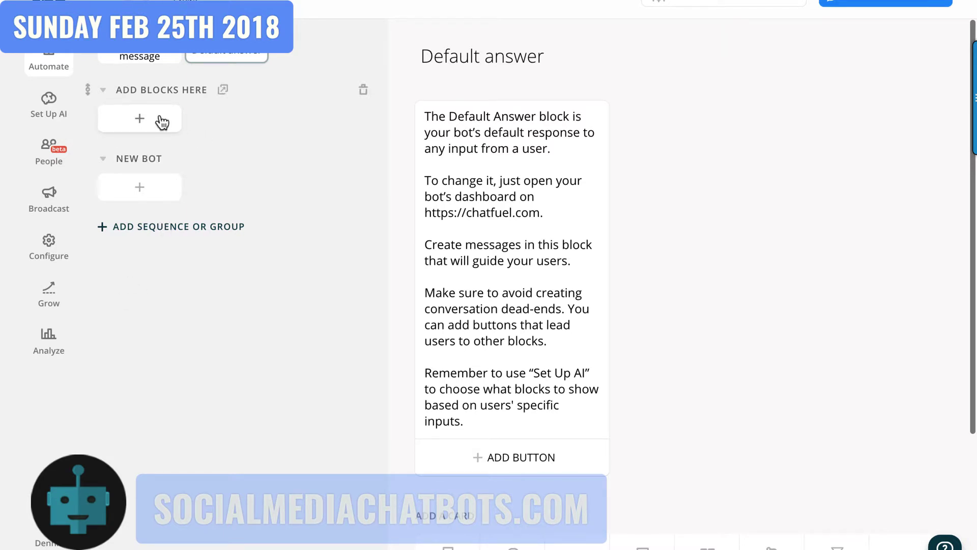
Create a block named Chatbot and move it into the NEW BOT group
{"action": "left_click", "coordinate": [140, 119]}
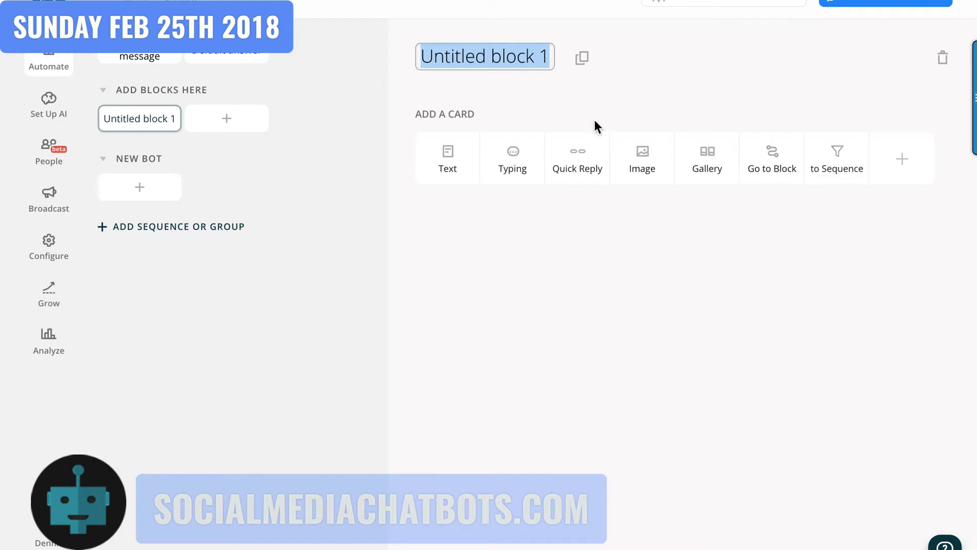
{"action": "type", "text": "Chatbot"}
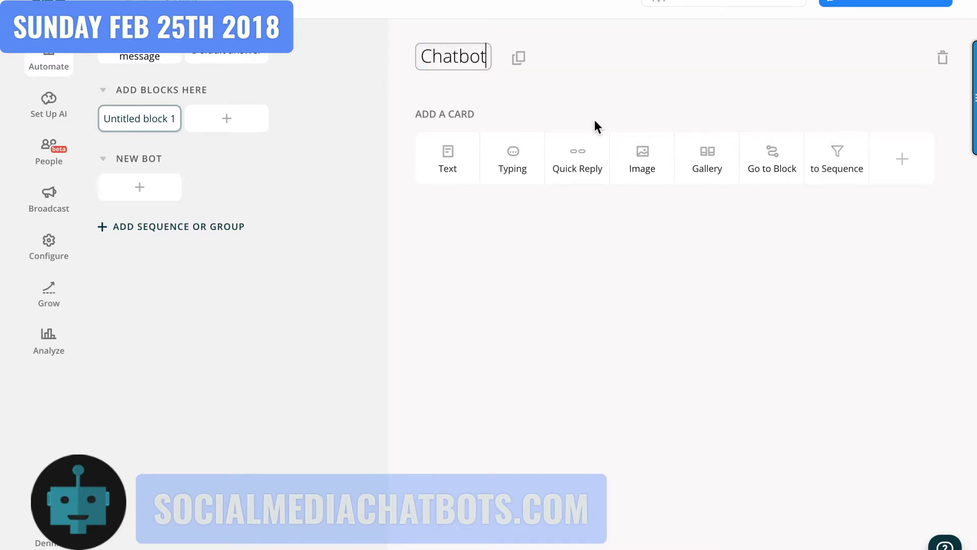
{"action": "key", "text": "Return"}
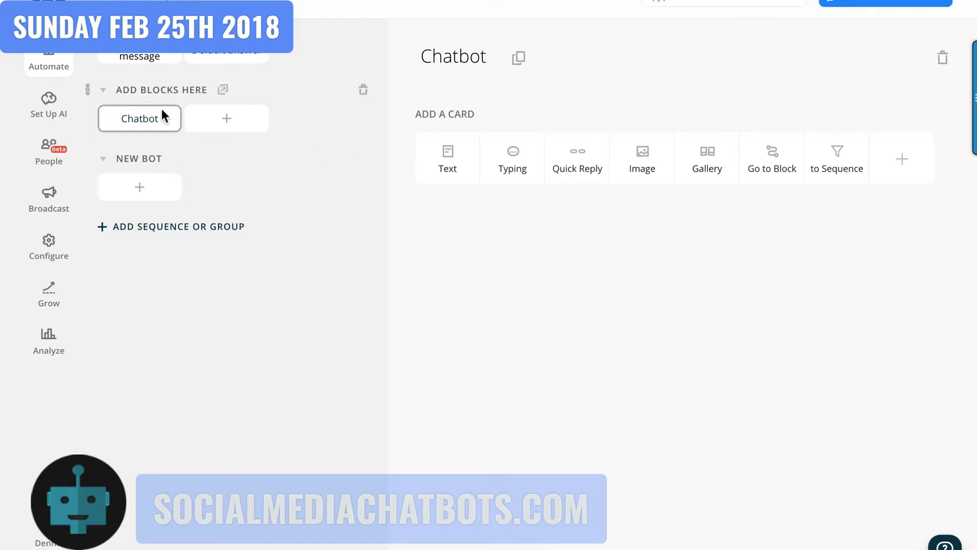
{"action": "left_click_drag", "start_coordinate": [135, 112], "coordinate": [222, 192]}
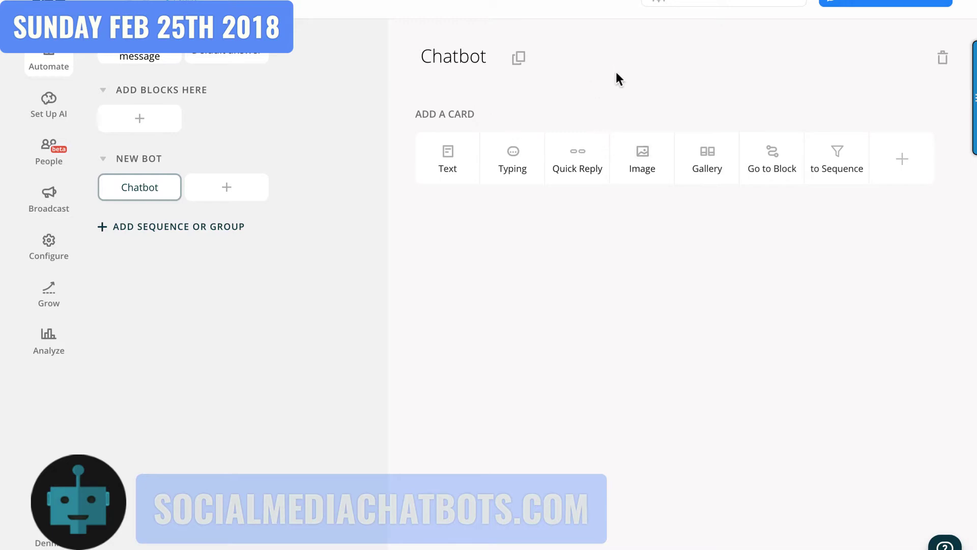
Add a typing card and an image card to the Chatbot block, uploading the "Sending Out Some Friday Love" coffee picture
{"action": "left_click", "coordinate": [511, 166]}
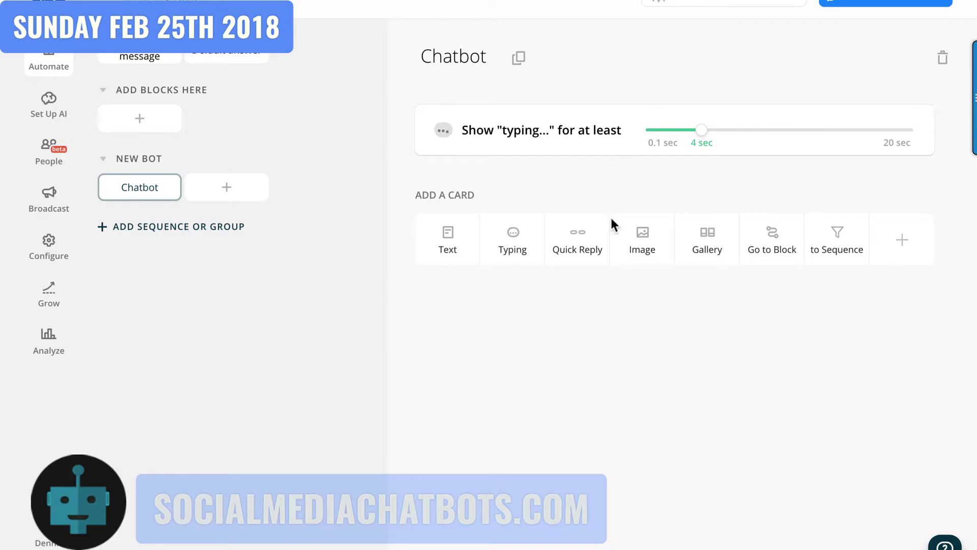
{"action": "left_click", "coordinate": [642, 239]}
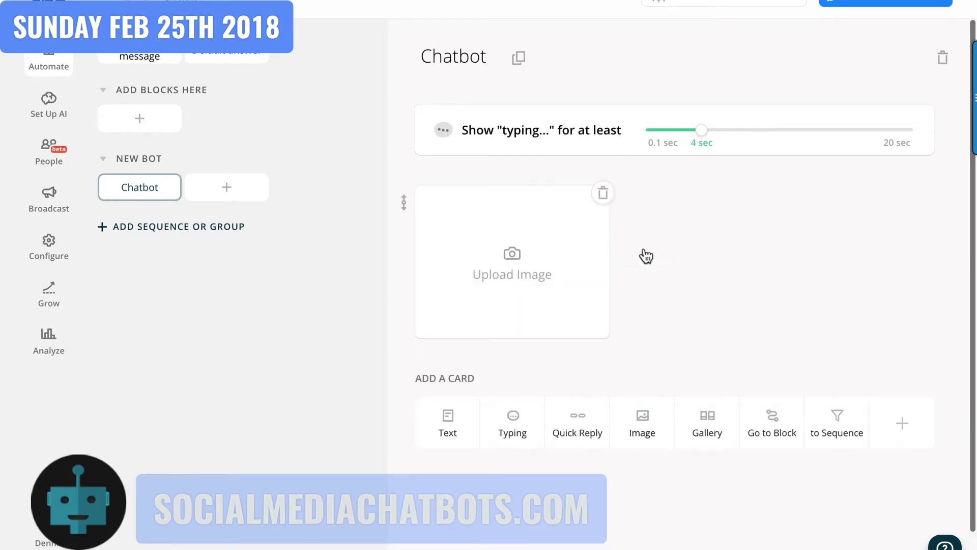
{"action": "left_click", "coordinate": [518, 265]}
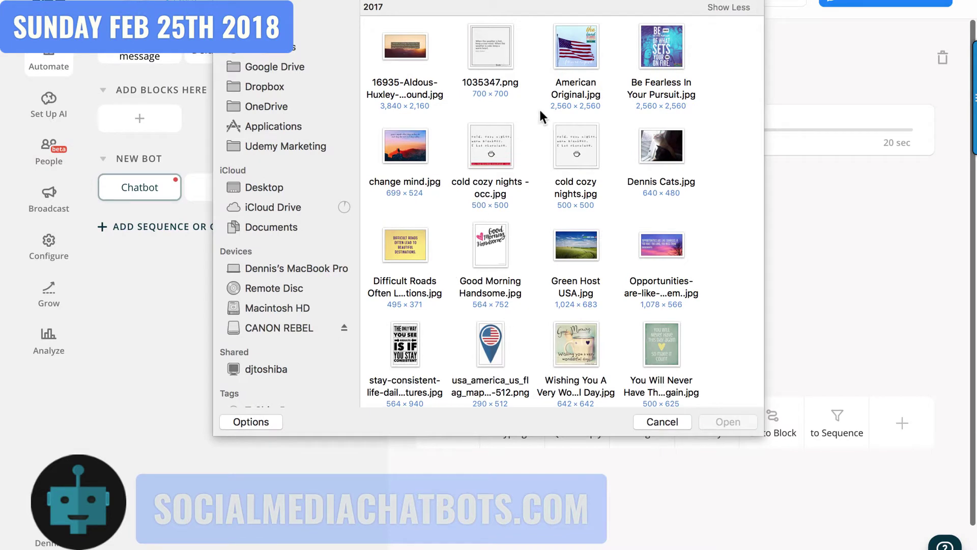
{"action": "scroll", "coordinate": [576, 227], "scroll_direction": "down", "scroll_amount": 2}
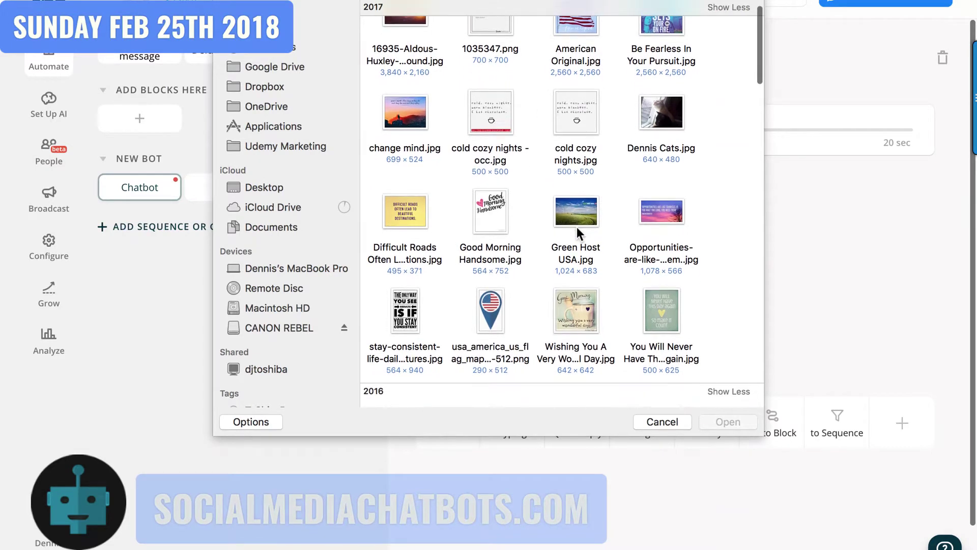
{"action": "scroll", "coordinate": [576, 227], "scroll_direction": "up", "scroll_amount": 2}
{"action": "scroll", "coordinate": [576, 226], "scroll_direction": "down", "scroll_amount": 3}
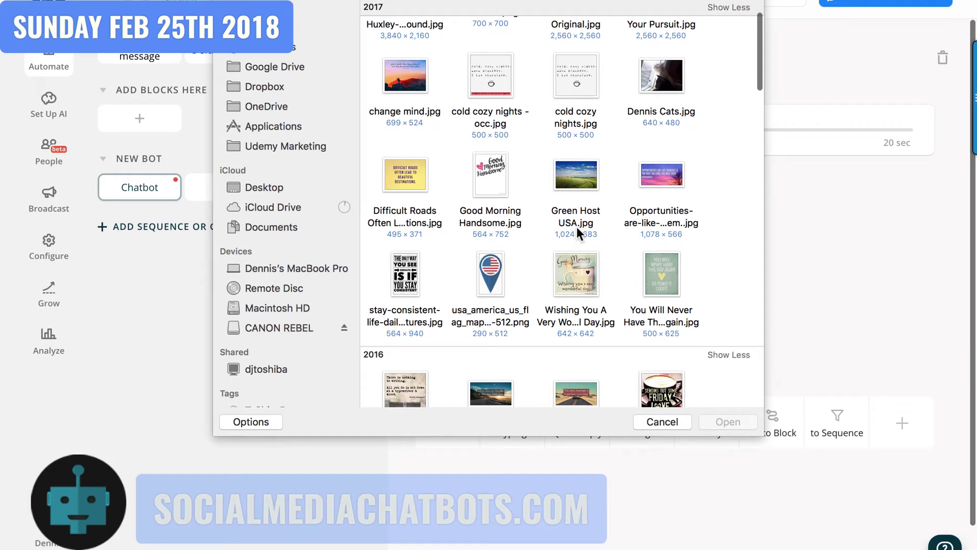
{"action": "scroll", "coordinate": [576, 227], "scroll_direction": "down", "scroll_amount": 2}
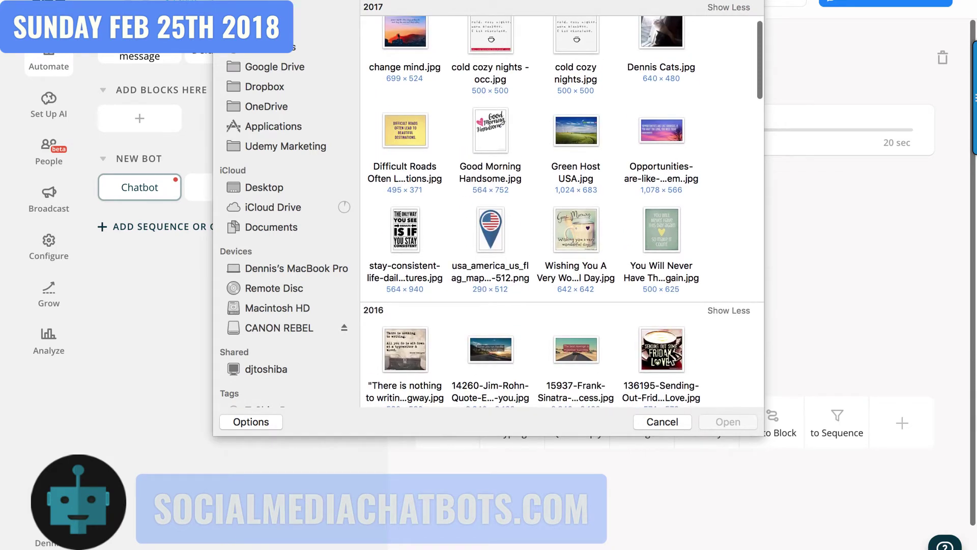
{"action": "double_click", "coordinate": [667, 353]}
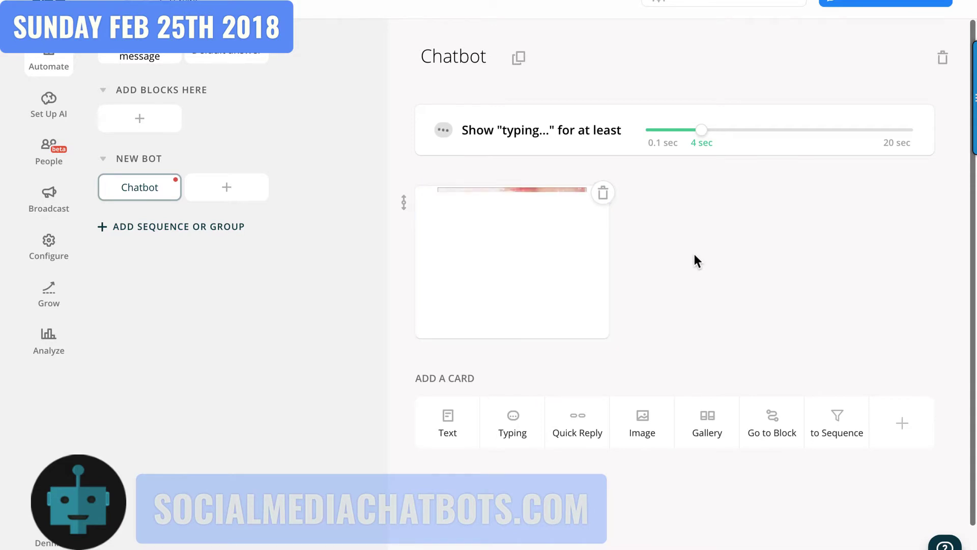
{"action": "mouse_move", "coordinate": [521, 278]}
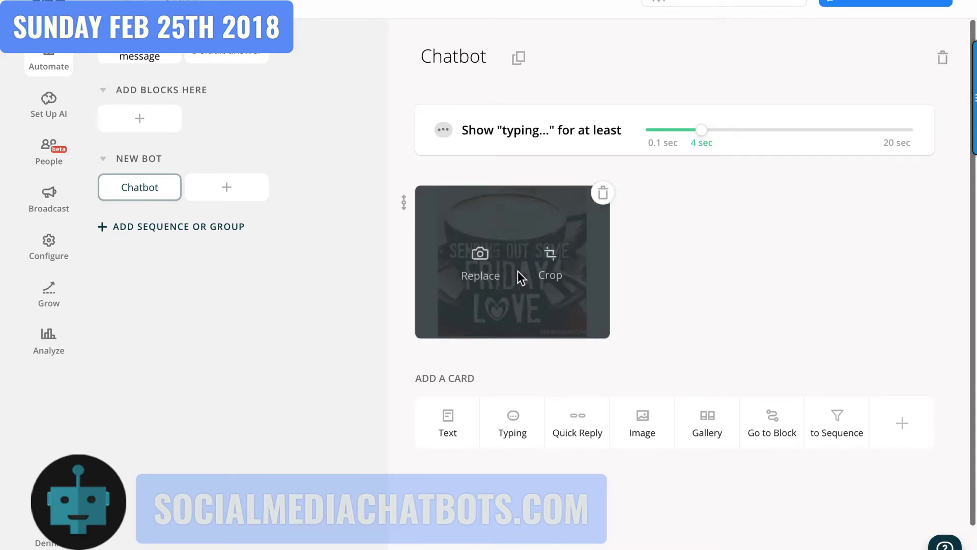
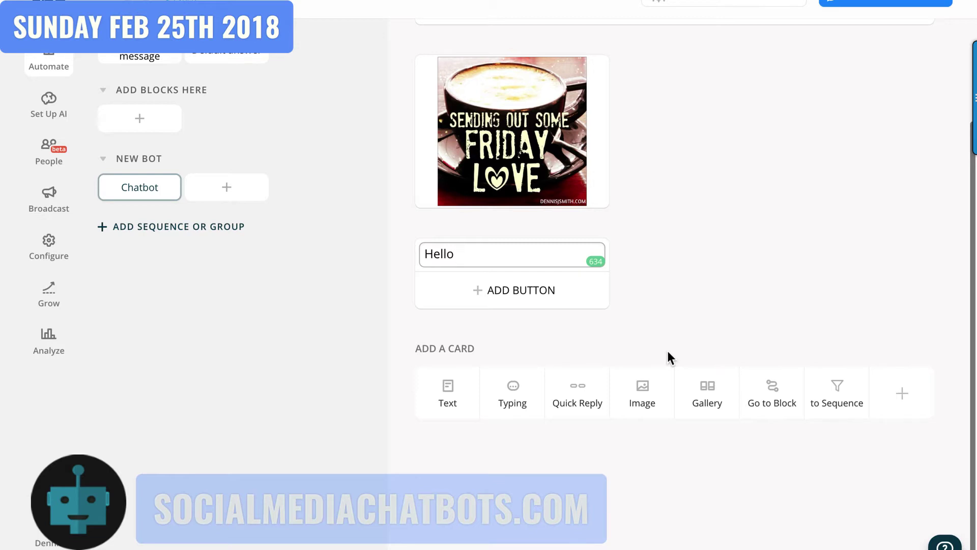
Insert the {{first name}} attribute after "Hello" in the text card, followed by a comma and a blank line
{"action": "type", "text": "{{"}
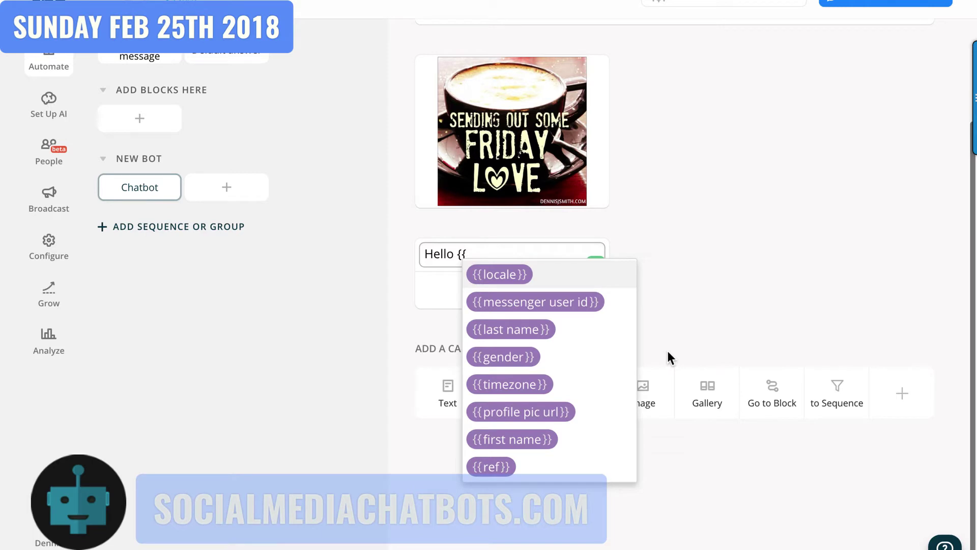
{"action": "type", "text": "fir"}
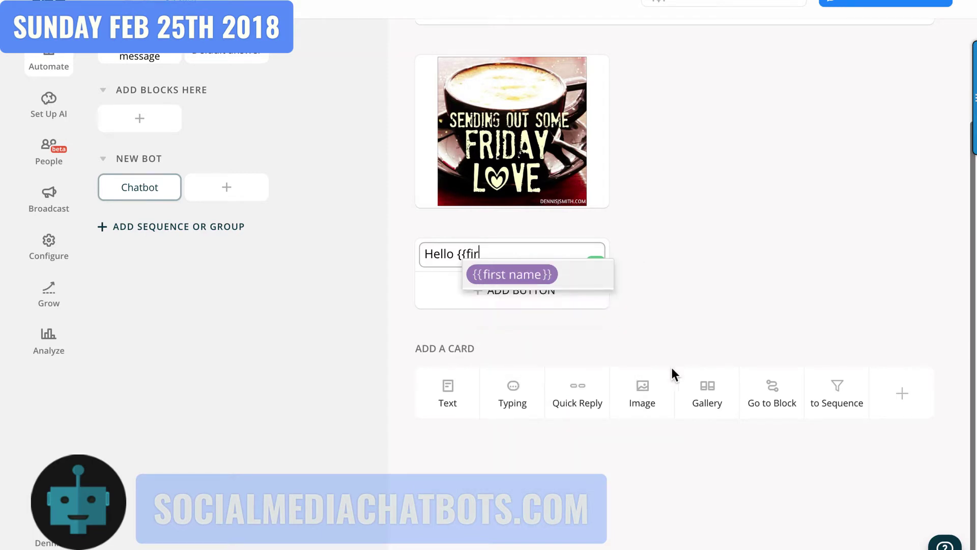
{"action": "left_click", "coordinate": [538, 272]}
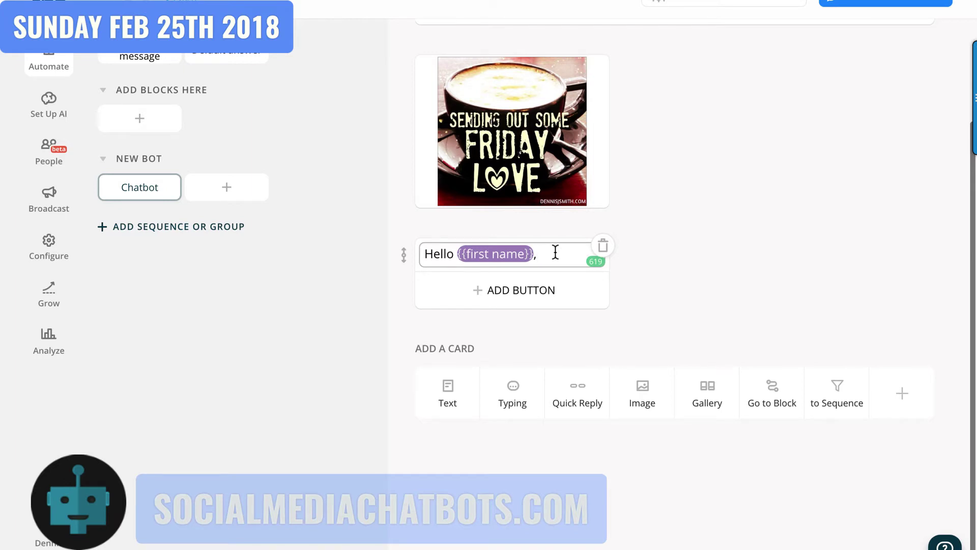
{"action": "key", "text": "Return"}
{"action": "key", "text": "Return"}
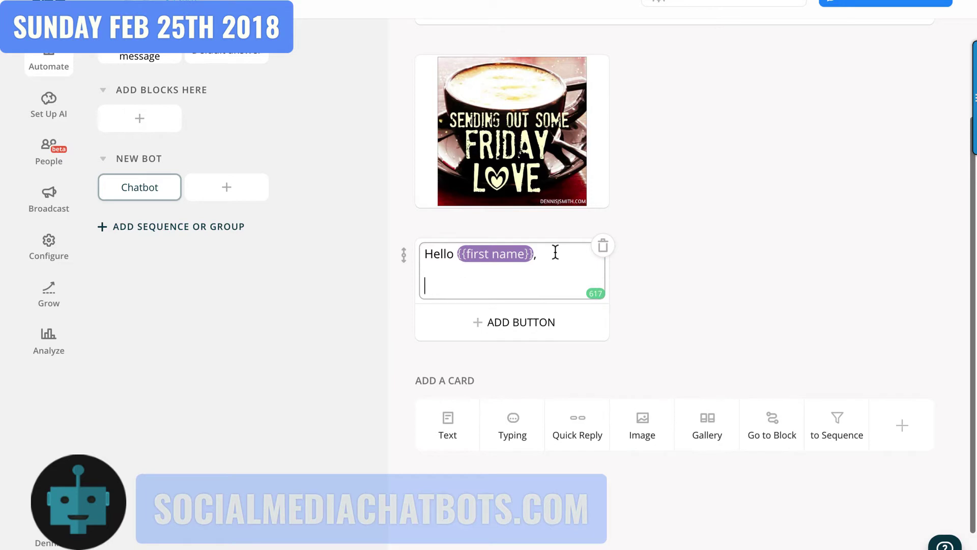
Add the paragraph "Welcome to my page. I hope you like what you see and will visit us often." below the greeting
{"action": "type", "text": "Welcome to my"}
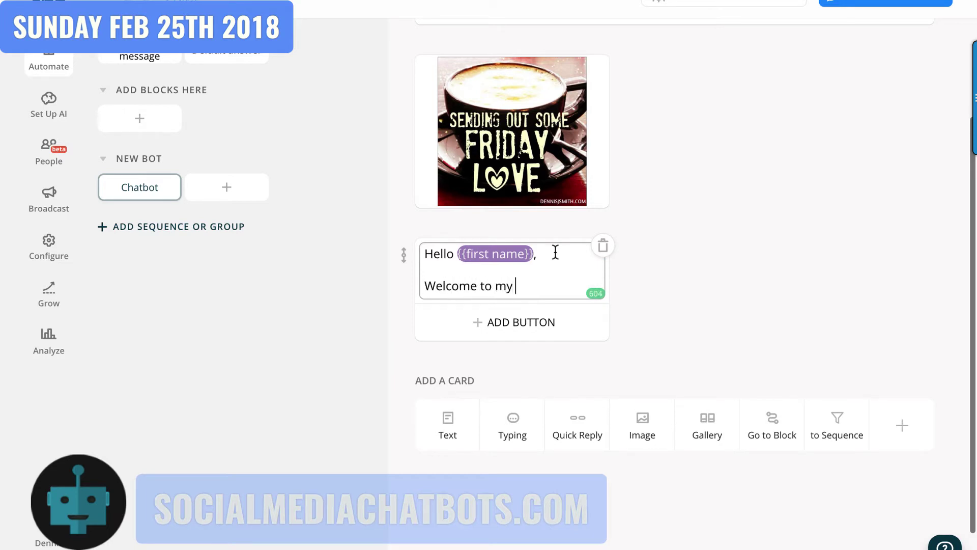
{"action": "type", "text": " page. I hope you like what you see and will visit us often"}
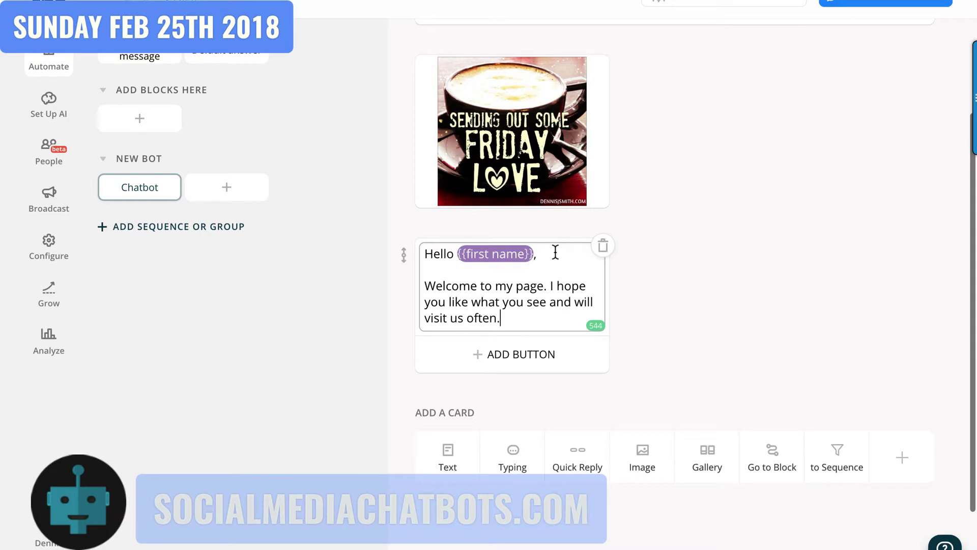
{"action": "type", "text": "."}
{"action": "key", "text": "Return"}
{"action": "key", "text": "Return"}
Finish the text card with the line "Don't forget to "Like" page." and the sign-off "Coffee Talk"
{"action": "type", "text": "D"}
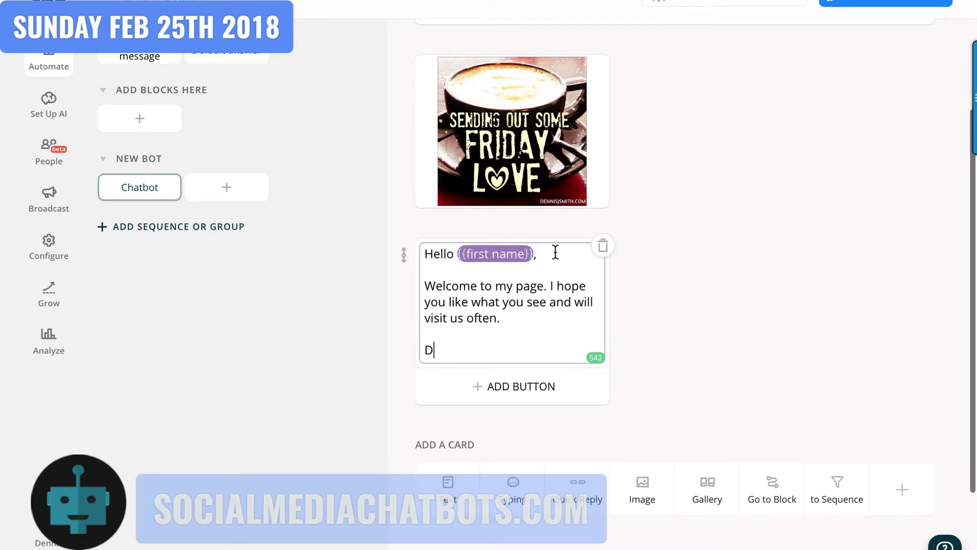
{"action": "type", "text": "on't forget to \"like"}
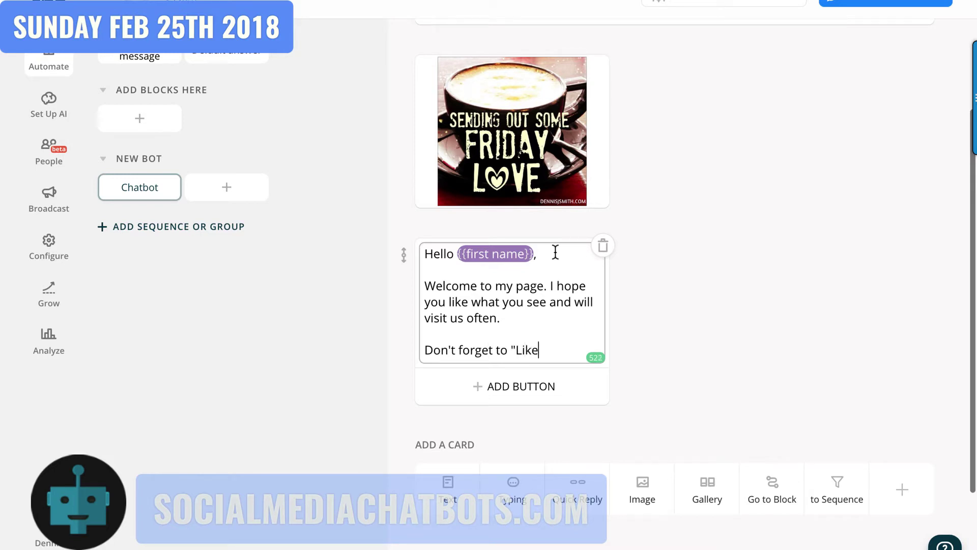
{"action": "type", "text": "\" page"}
{"action": "key", "text": "Return"}
{"action": "key", "text": "Return"}
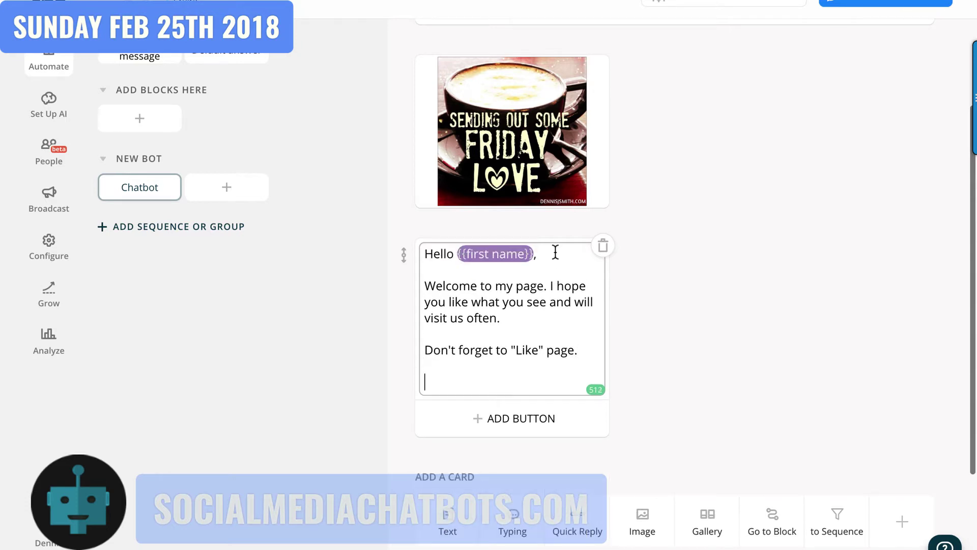
{"action": "type", "text": "Coffee Talk"}
{"action": "left_click", "coordinate": [768, 312]}
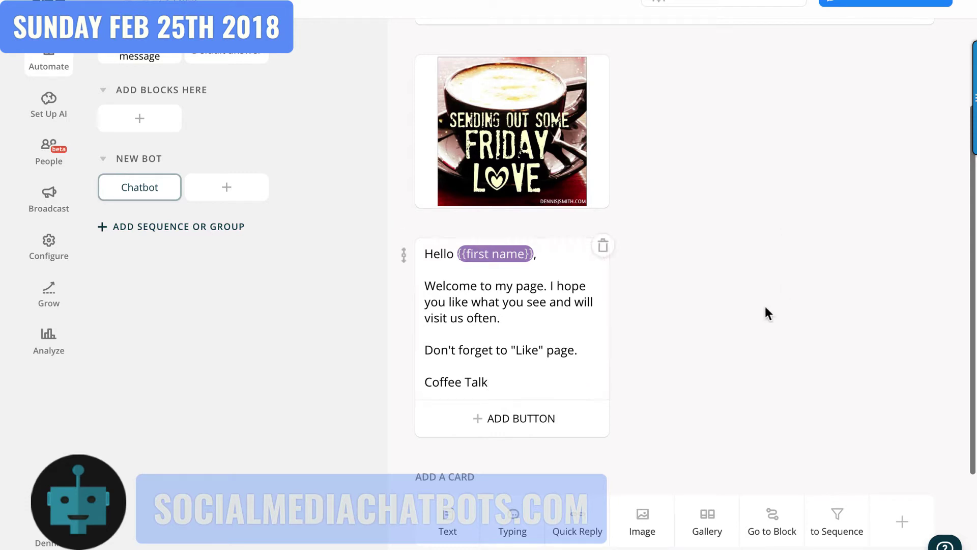
Add a gallery card below the text card and choose the "Difficult Roads Often Lead to Beautiful Destinations" picture for its first item
{"action": "scroll", "coordinate": [682, 340], "scroll_direction": "down", "scroll_amount": 2}
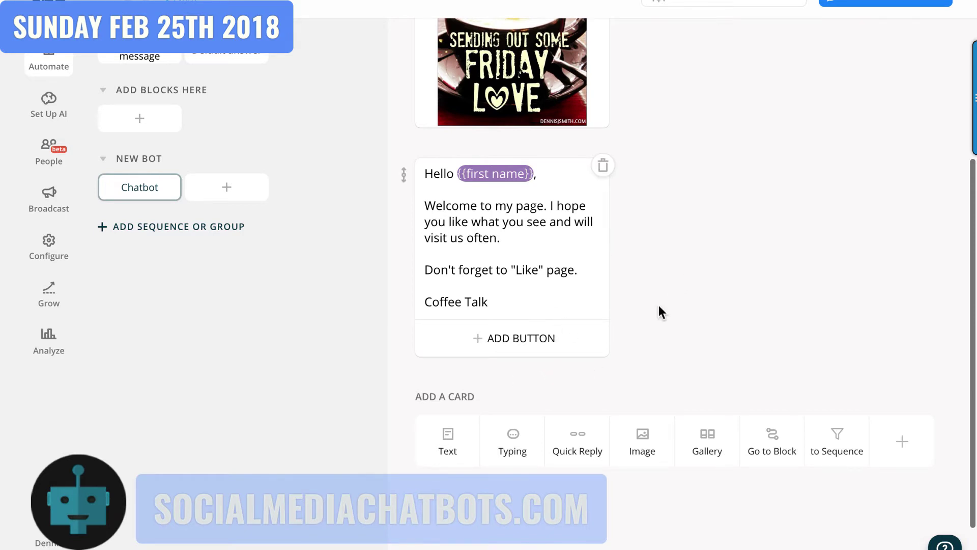
{"action": "scroll", "coordinate": [660, 312], "scroll_direction": "down", "scroll_amount": 1}
{"action": "scroll", "coordinate": [659, 312], "scroll_direction": "down", "scroll_amount": 1}
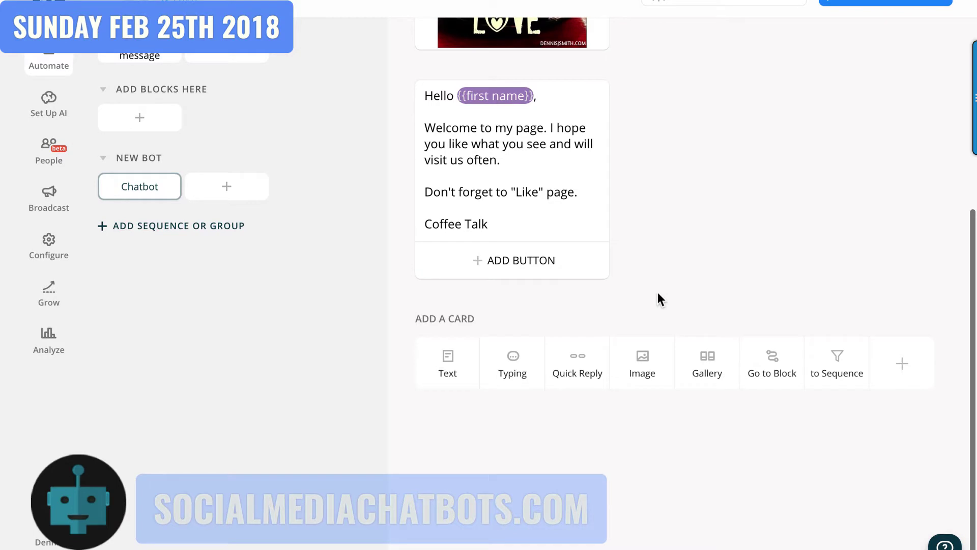
{"action": "left_click", "coordinate": [706, 374]}
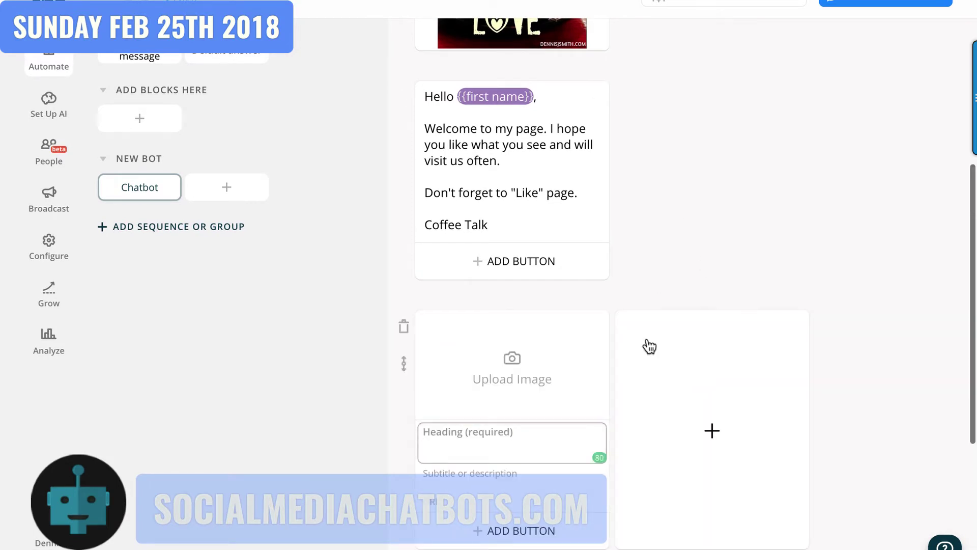
{"action": "left_click", "coordinate": [519, 368]}
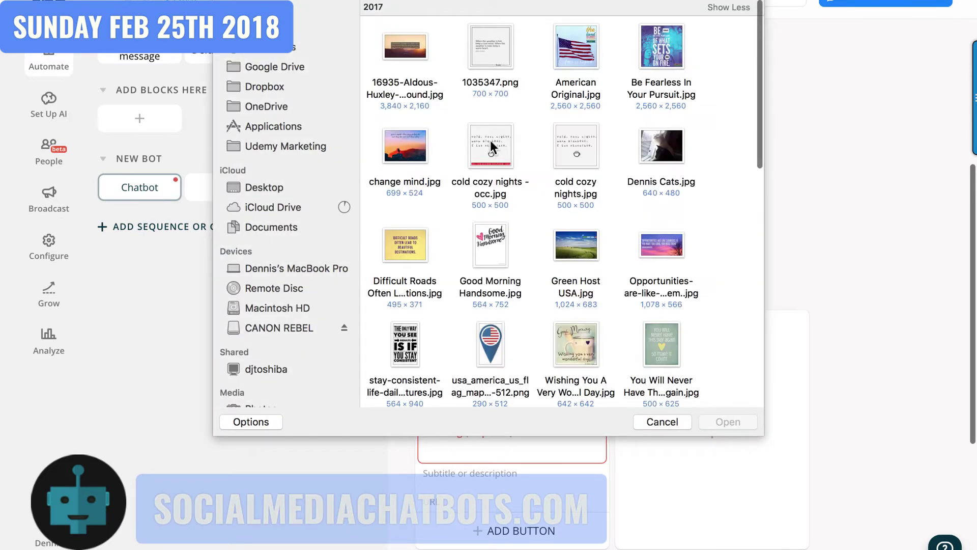
{"action": "double_click", "coordinate": [402, 246]}
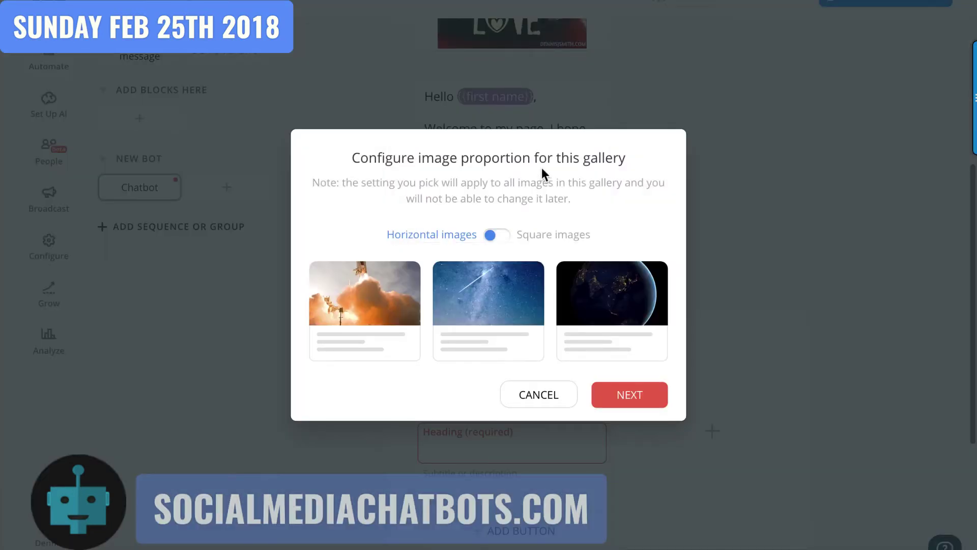
Set the gallery's image proportion to square and accept the default crop of the picture
{"action": "left_click", "coordinate": [499, 236]}
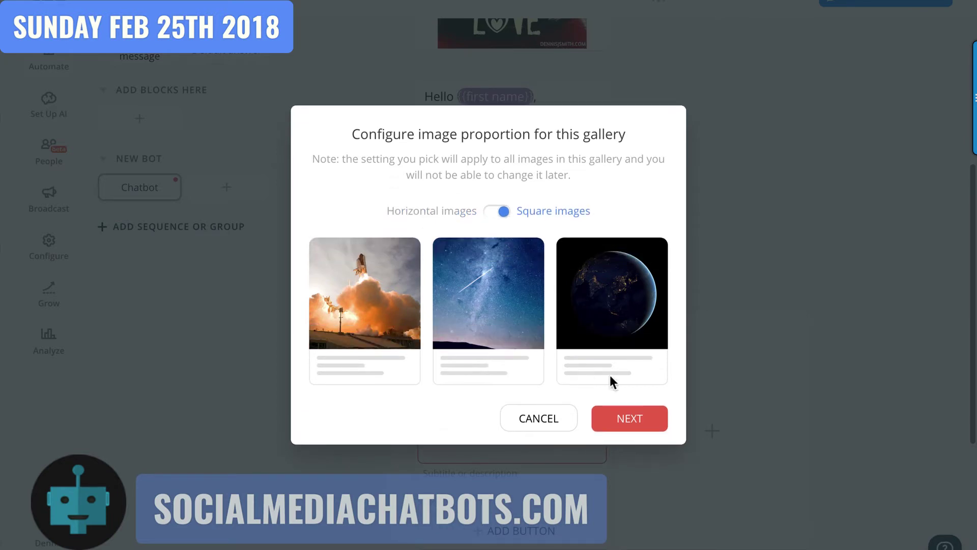
{"action": "left_click", "coordinate": [633, 420]}
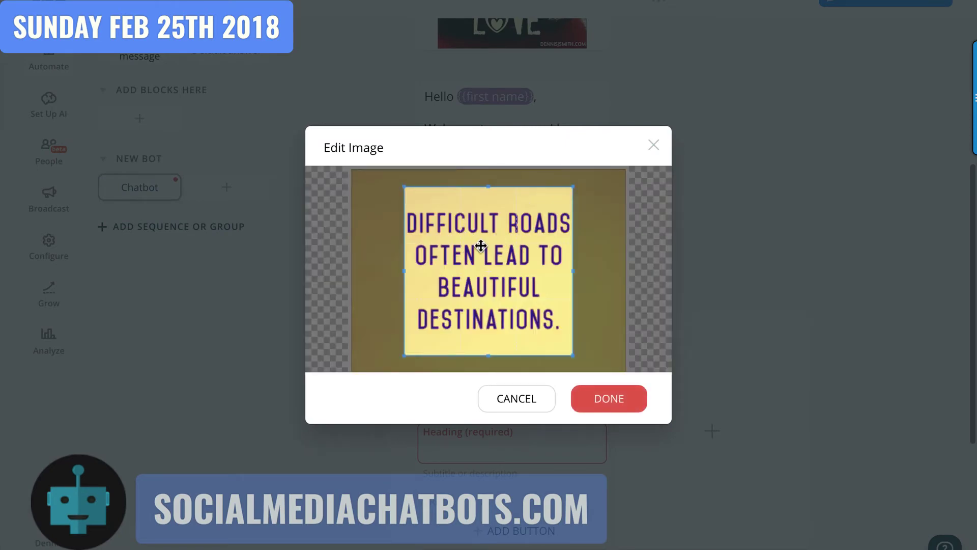
{"action": "left_click", "coordinate": [605, 402]}
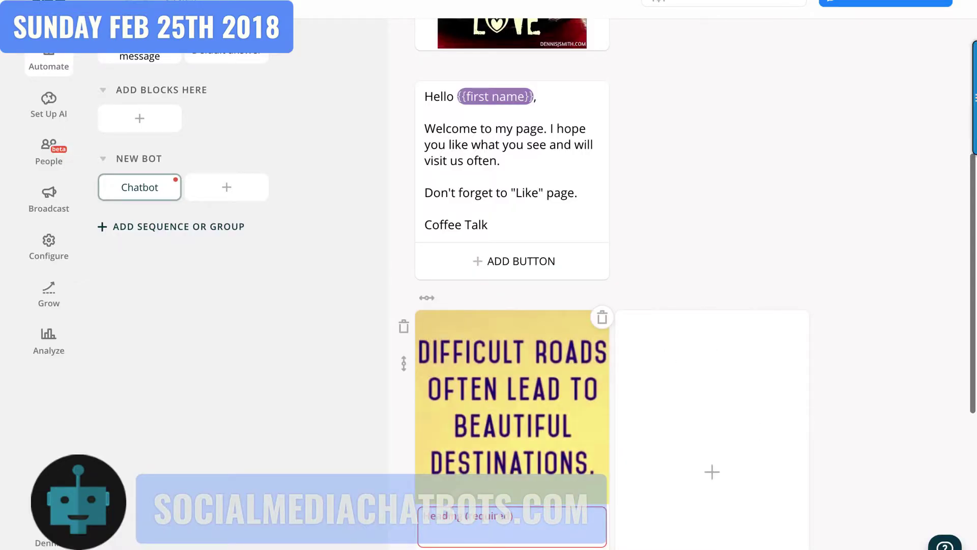
Enter "Buy this poster for $4.99!" as the heading of the gallery item
{"action": "scroll", "coordinate": [661, 417], "scroll_direction": "down", "scroll_amount": 4}
{"action": "left_click", "coordinate": [532, 329]}
{"action": "type", "text": "R"}
{"action": "key", "text": "BackSpace"}
{"action": "type", "text": "Buy this "}
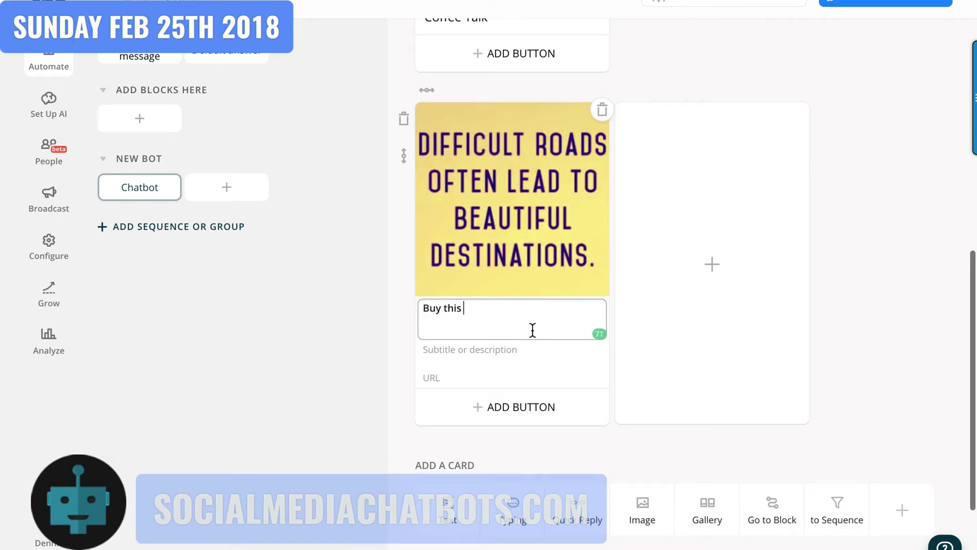
{"action": "type", "text": "poster for $4.99!"}
{"action": "left_click", "coordinate": [481, 378]}
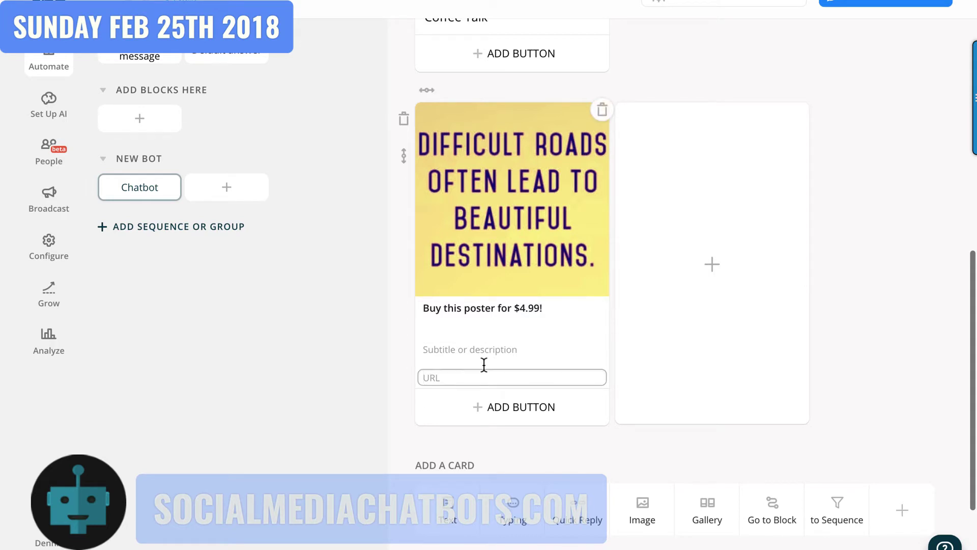
{"action": "left_click", "coordinate": [529, 408]}
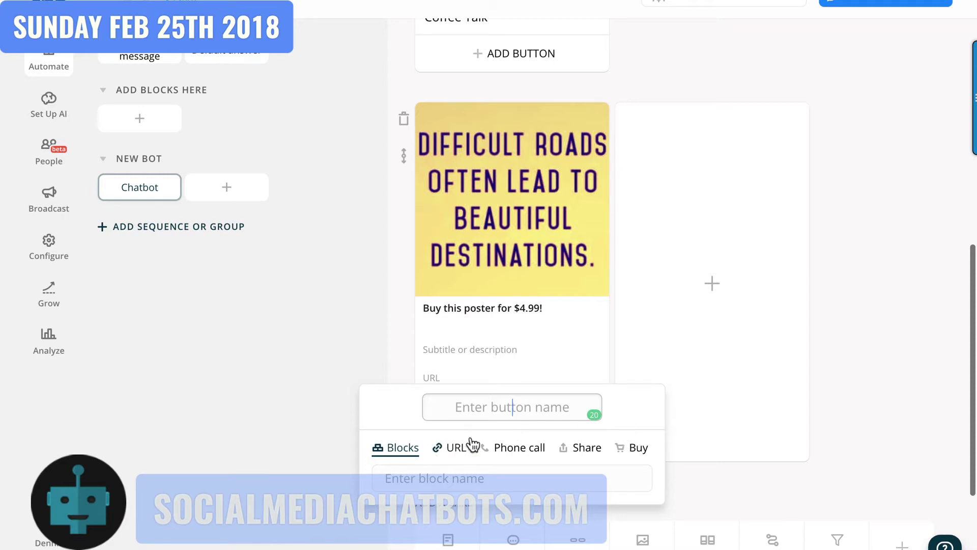
{"action": "left_click", "coordinate": [452, 448]}
{"action": "left_click", "coordinate": [531, 481]}
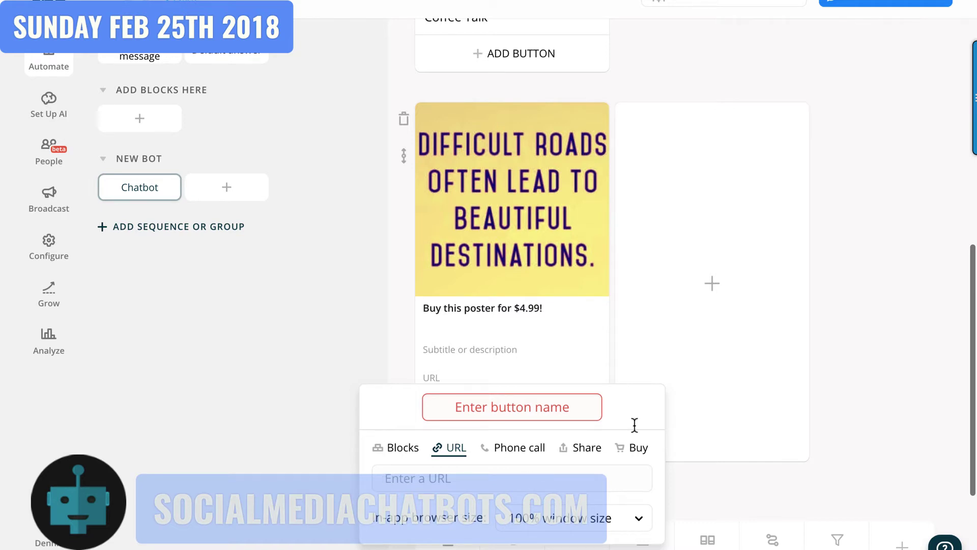
{"action": "left_click", "coordinate": [860, 333]}
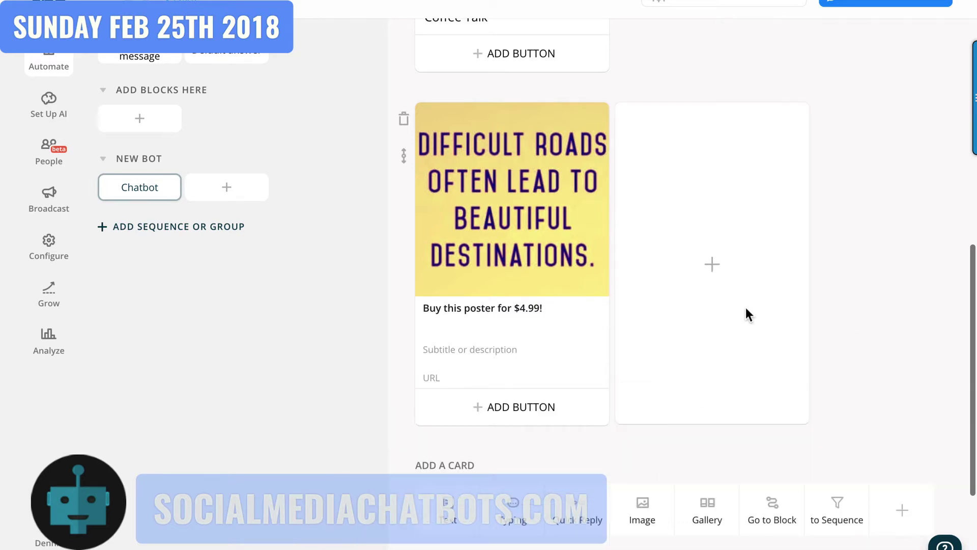
{"action": "left_click", "coordinate": [718, 276]}
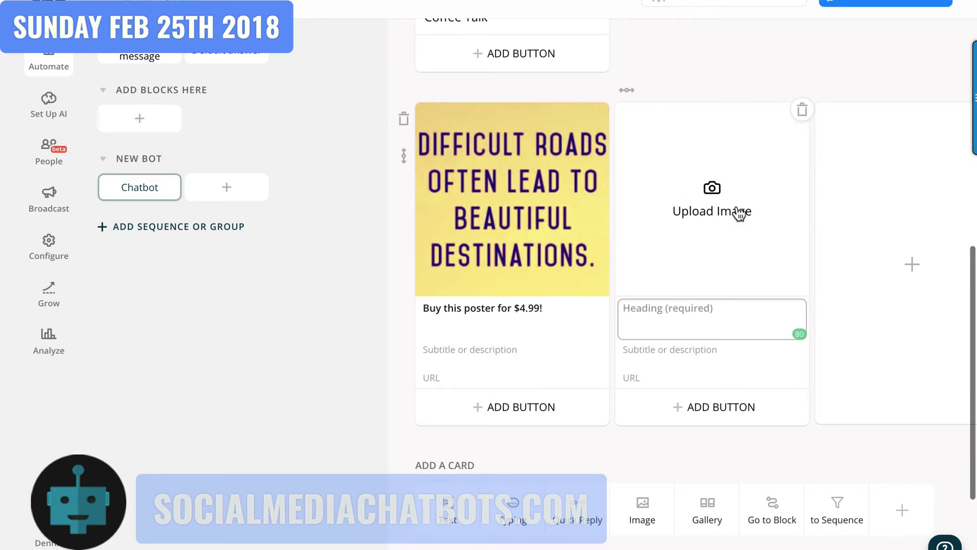
{"action": "left_click", "coordinate": [803, 130]}
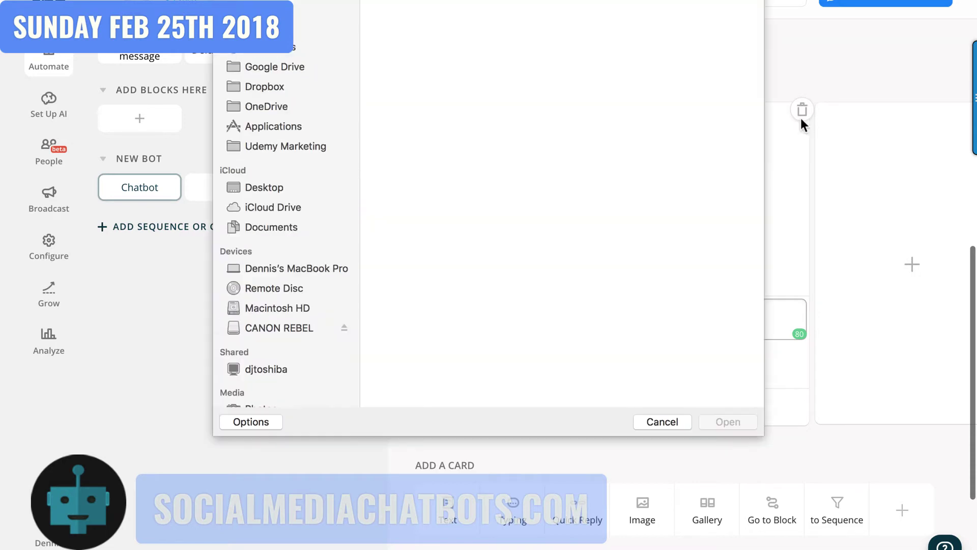
{"action": "left_click", "coordinate": [666, 424]}
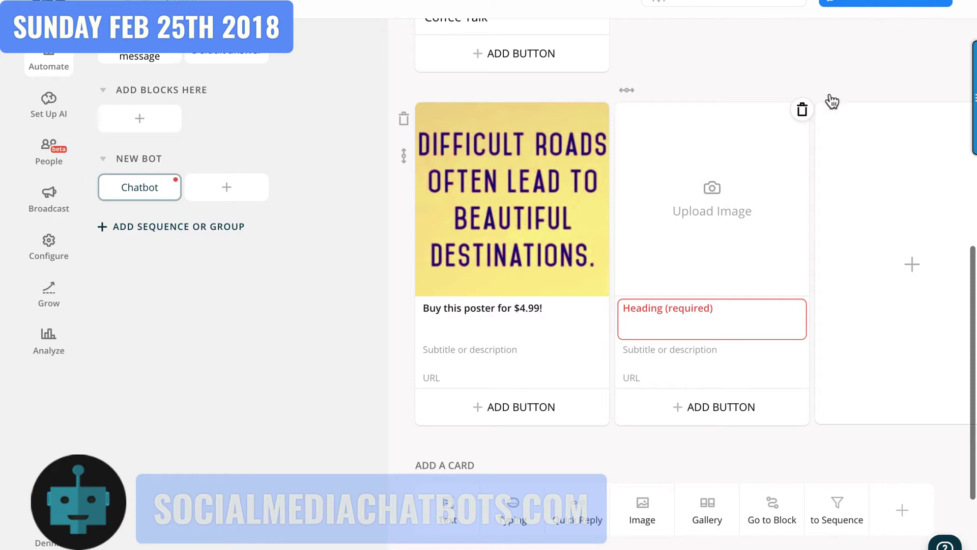
{"action": "left_click", "coordinate": [802, 109]}
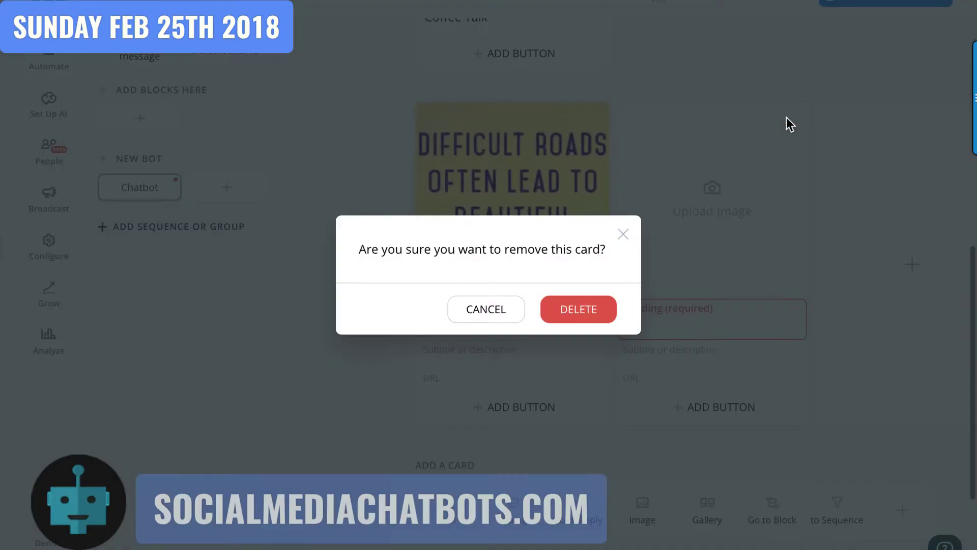
{"action": "left_click", "coordinate": [578, 309]}
Open the full plugin list to review the additional card types
{"action": "scroll", "coordinate": [585, 318], "scroll_direction": "down", "scroll_amount": 2}
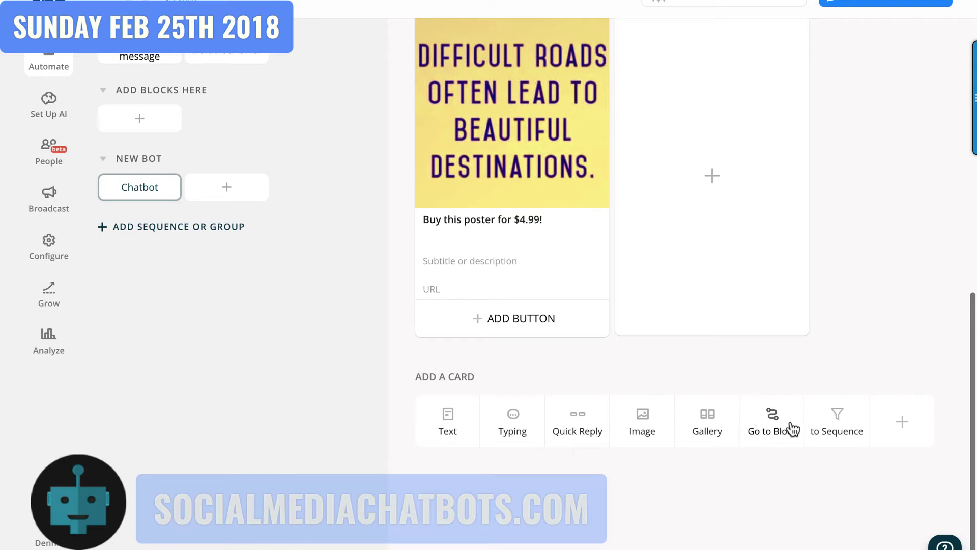
{"action": "left_click", "coordinate": [894, 426]}
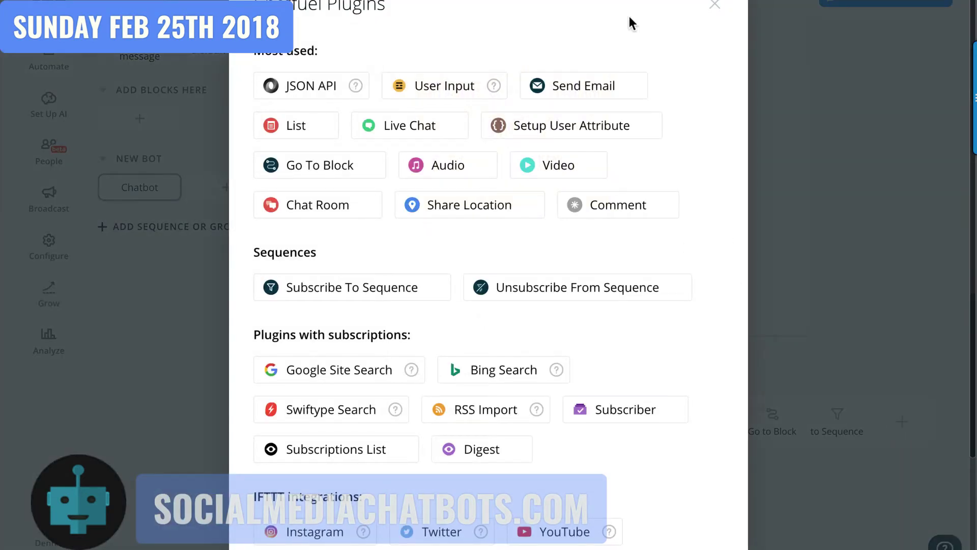
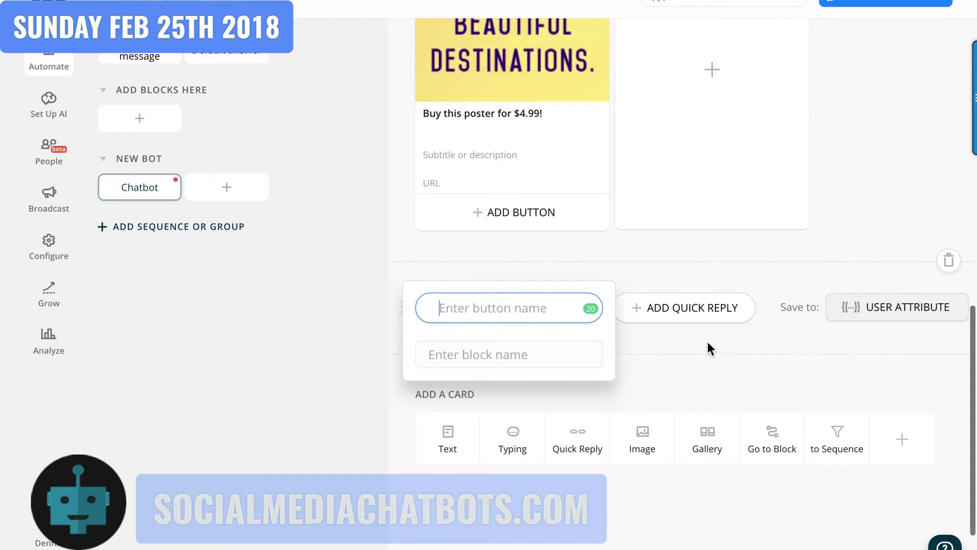
Name the quick reply button below the gallery "Sports Posters", leaving its block name empty
{"action": "type", "text": "Sports"}
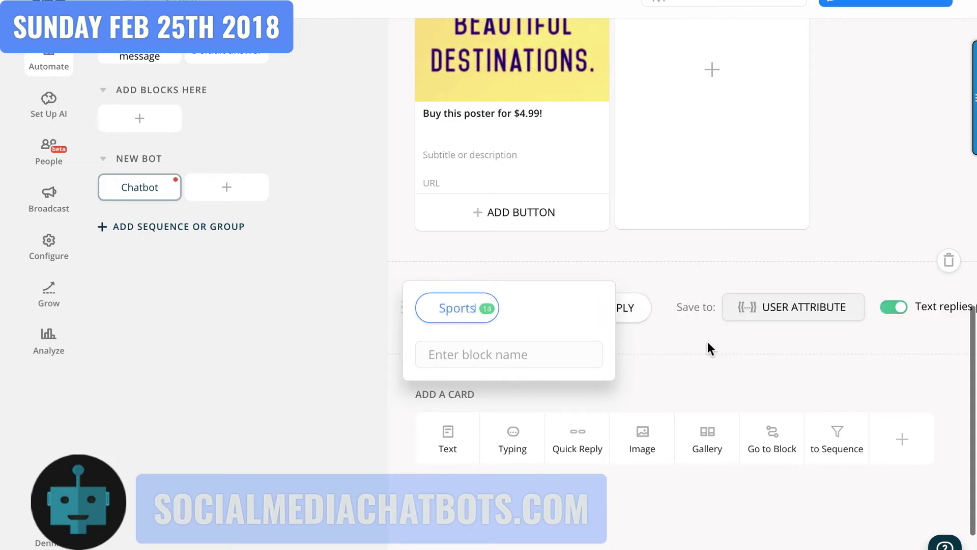
{"action": "type", "text": " Posters"}
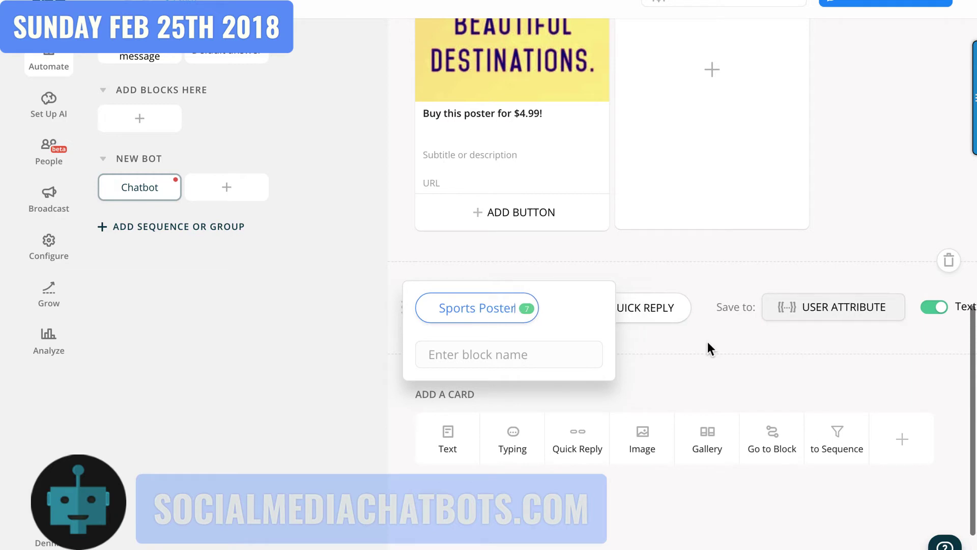
{"action": "left_click", "coordinate": [685, 264]}
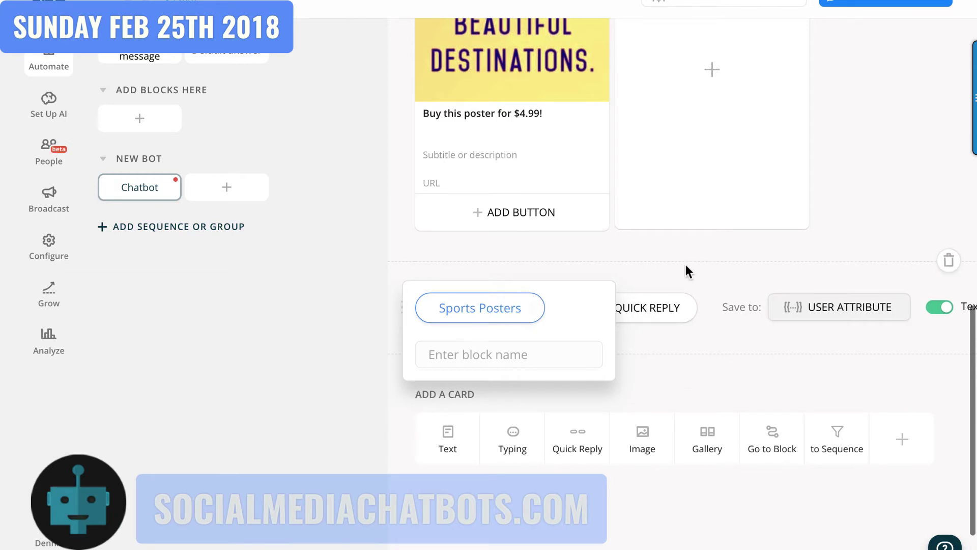
Add a block beside Chatbot in the New Bot group and name it "Sports Posters"
{"action": "left_click", "coordinate": [228, 191]}
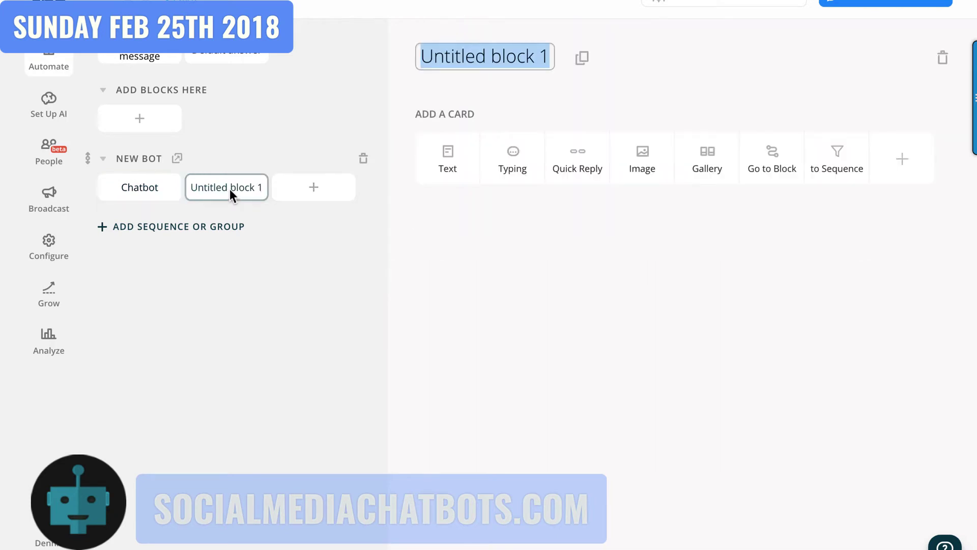
{"action": "type", "text": "Sport"}
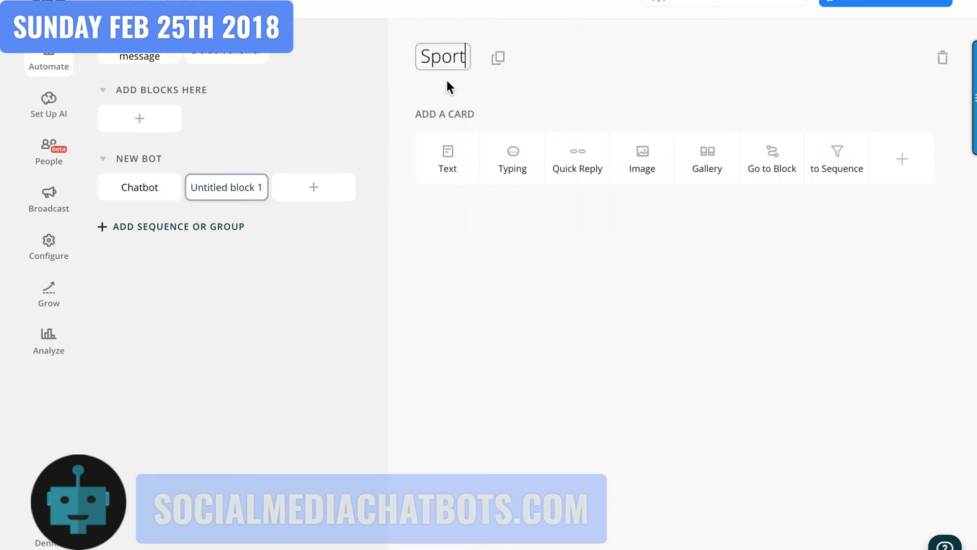
{"action": "type", "text": "s Port"}
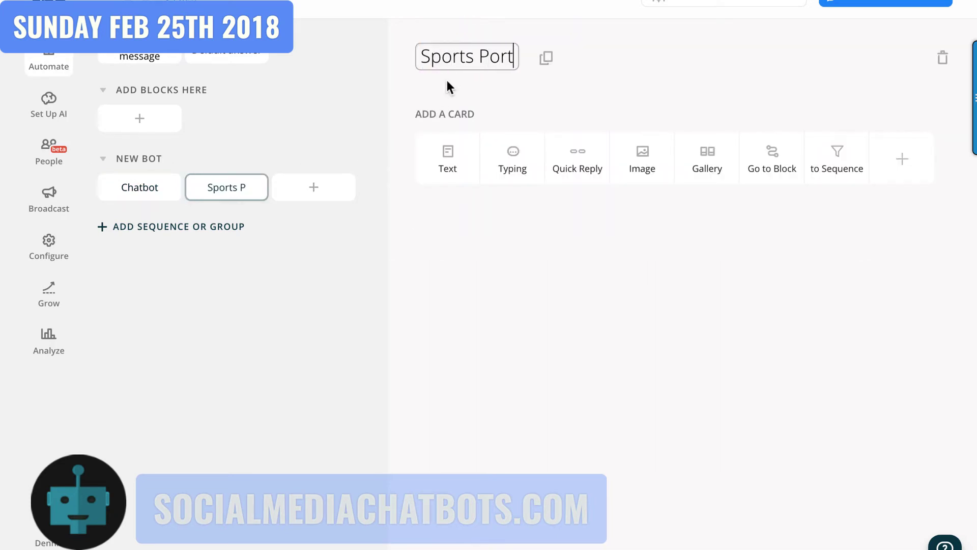
{"action": "key", "text": "BackSpace"}
{"action": "key", "text": "BackSpace"}
{"action": "type", "text": "sters"}
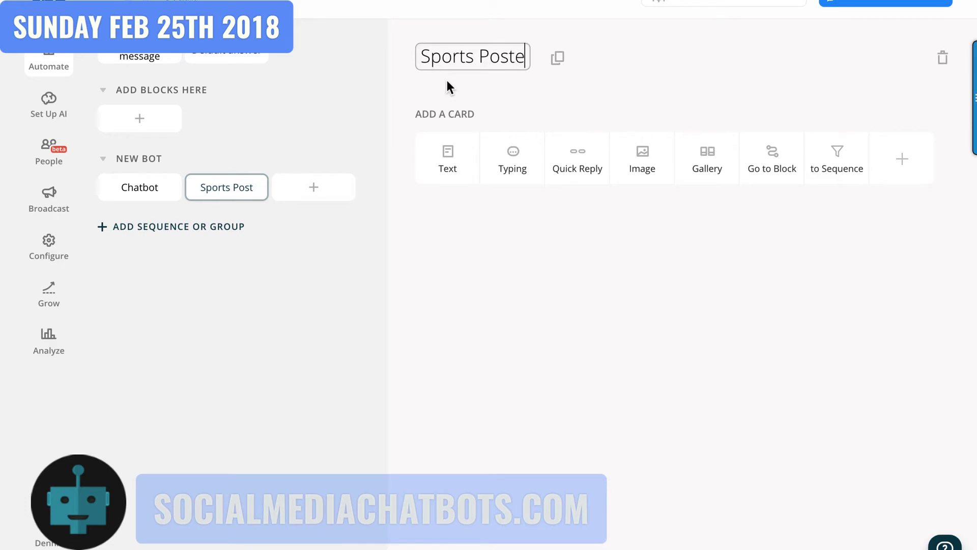
Add typing, text, image and quick reply cards to the Sports Posters block, opening a new quick reply for editing
{"action": "left_click", "coordinate": [511, 162]}
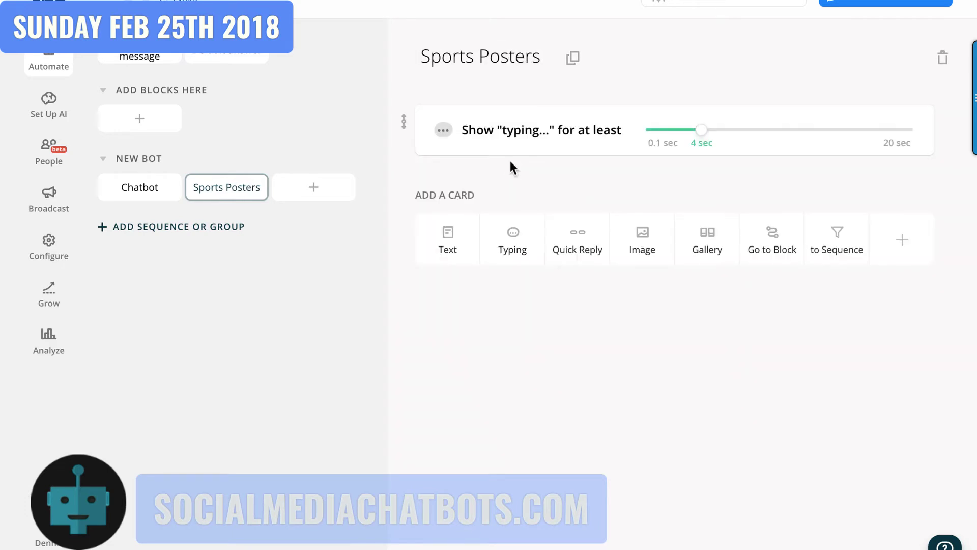
{"action": "left_click", "coordinate": [456, 249]}
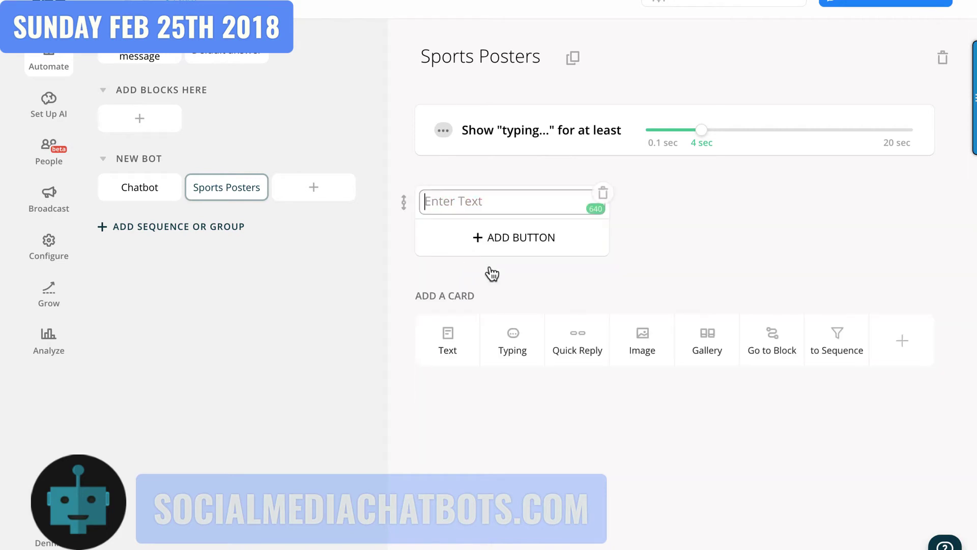
{"action": "left_click", "coordinate": [644, 341]}
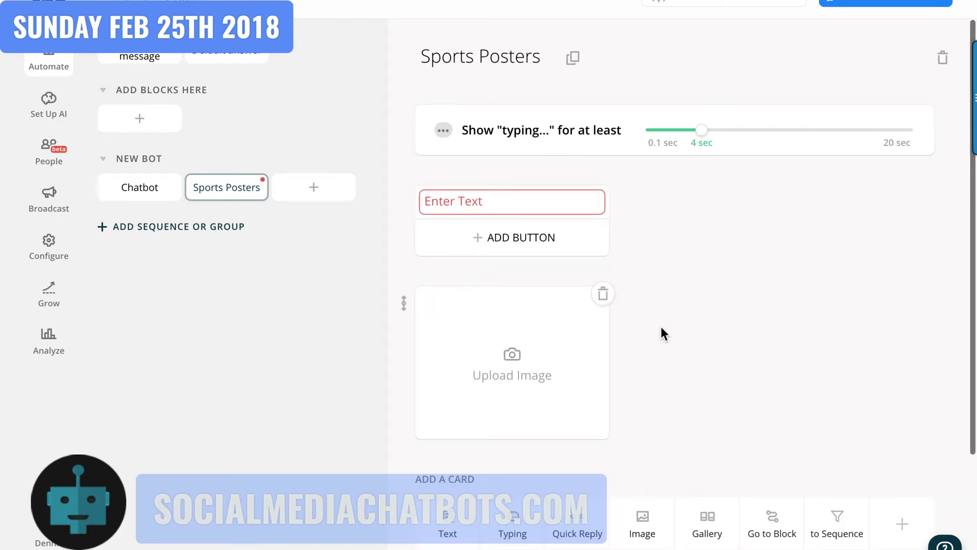
{"action": "scroll", "coordinate": [661, 325], "scroll_direction": "down", "scroll_amount": 2}
{"action": "scroll", "coordinate": [661, 327], "scroll_direction": "down", "scroll_amount": 2}
{"action": "left_click", "coordinate": [582, 365]}
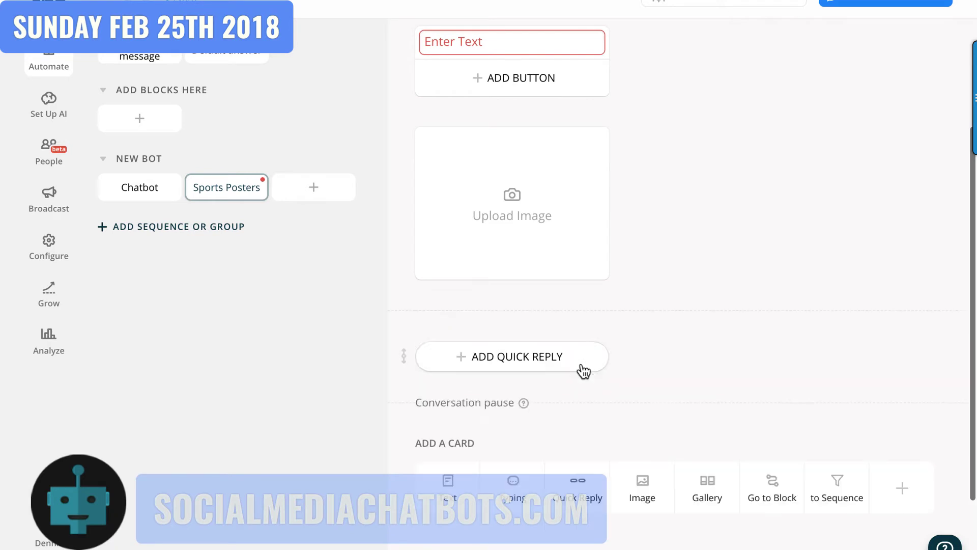
{"action": "left_click", "coordinate": [581, 363]}
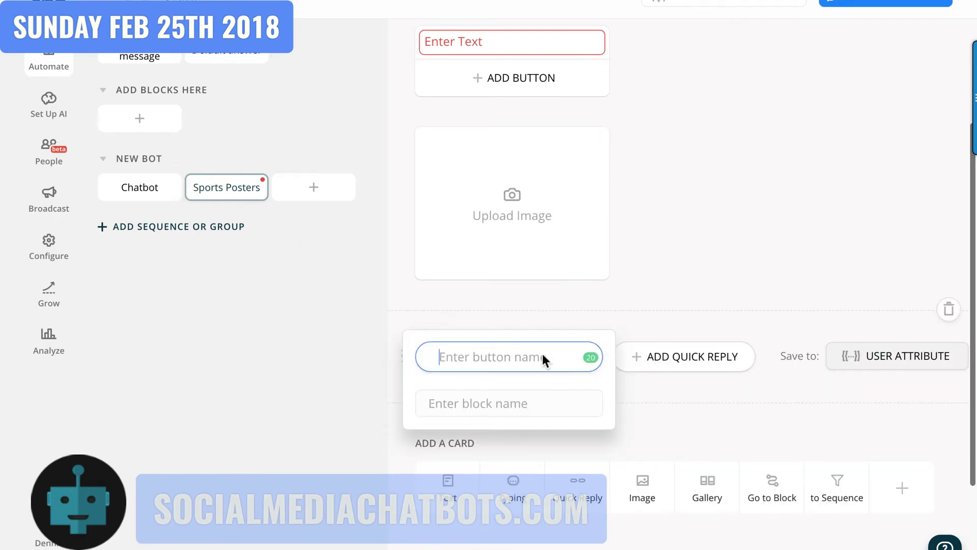
Link the Sports Posters quick reply below the Chatbot block's gallery to the Sports Posters block
{"action": "left_click", "coordinate": [155, 189]}
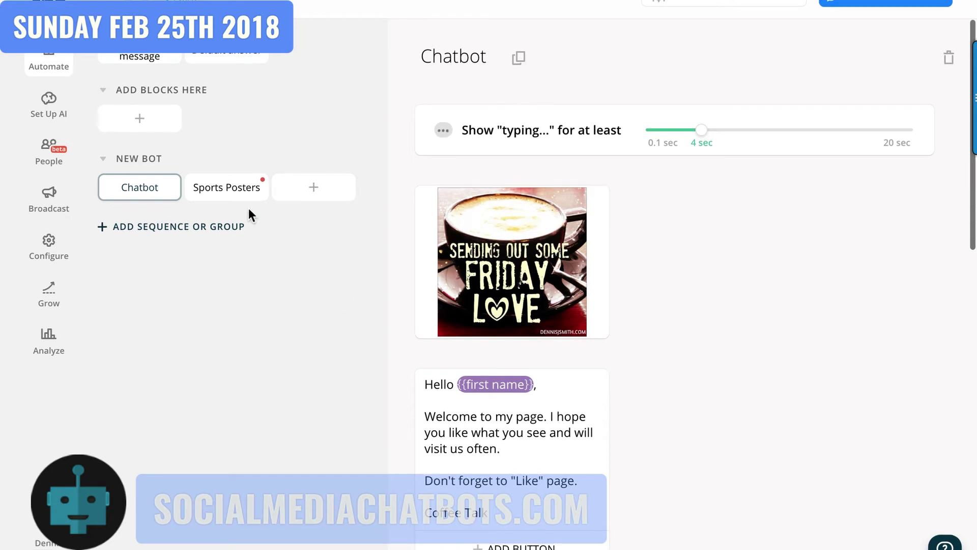
{"action": "scroll", "coordinate": [696, 284], "scroll_direction": "down", "scroll_amount": 1}
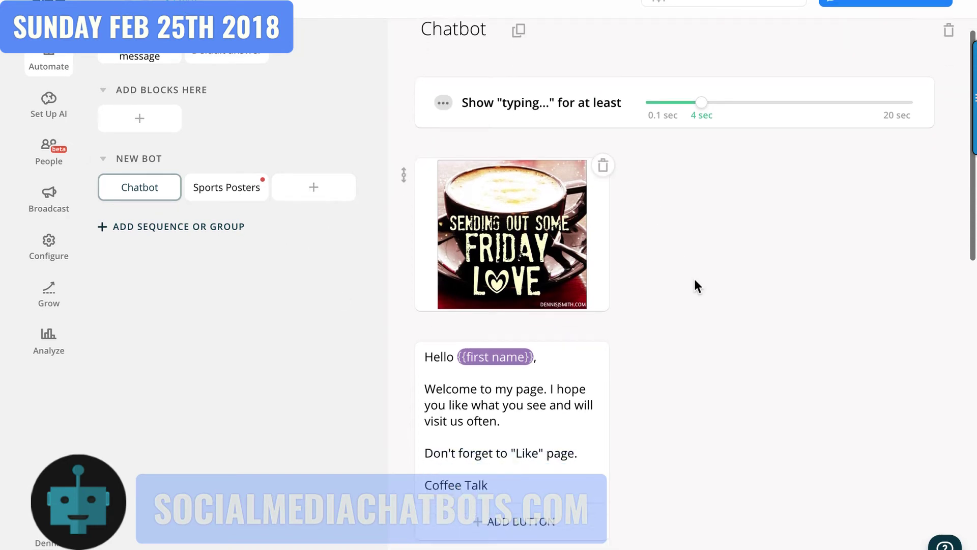
{"action": "scroll", "coordinate": [696, 285], "scroll_direction": "down", "scroll_amount": 10}
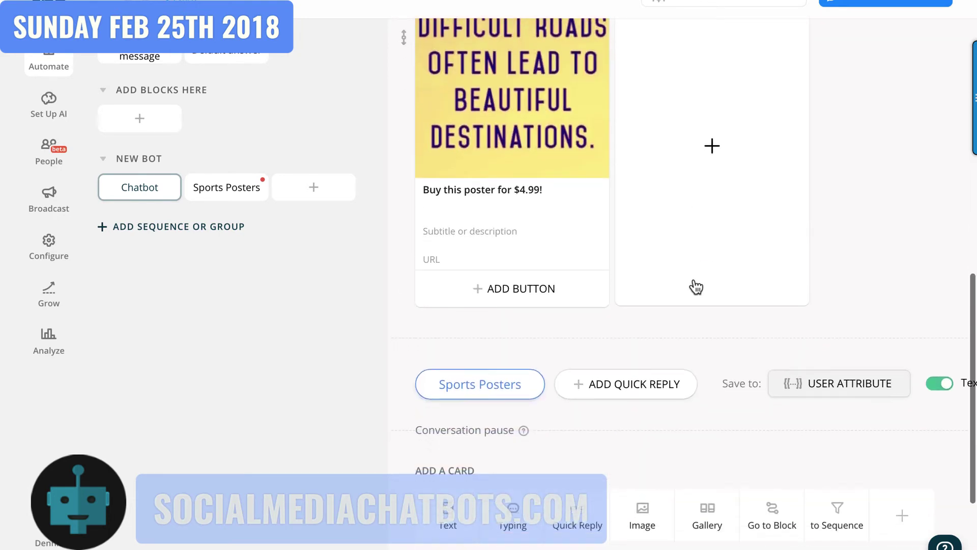
{"action": "scroll", "coordinate": [696, 286], "scroll_direction": "down", "scroll_amount": 1}
{"action": "left_click", "coordinate": [491, 359]}
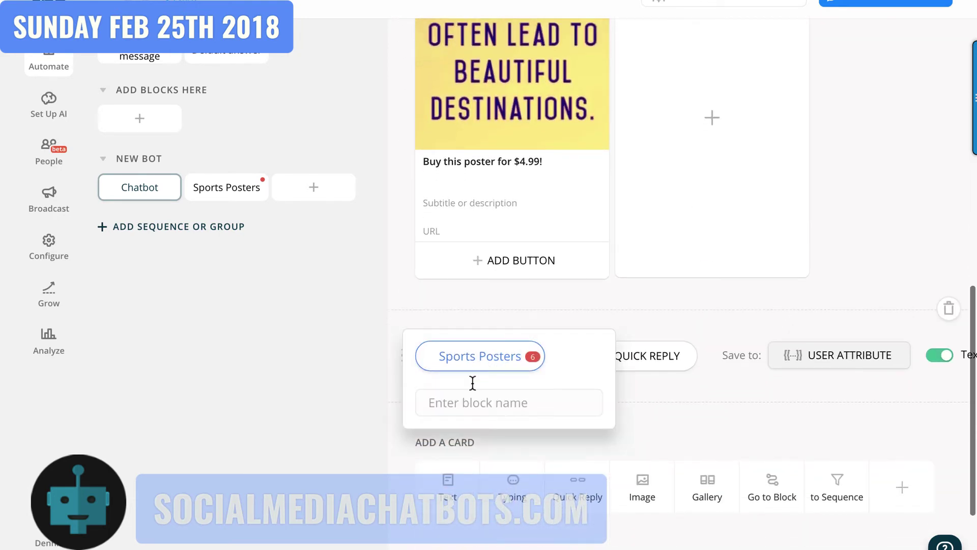
{"action": "left_click", "coordinate": [472, 403]}
{"action": "type", "text": "spo"}
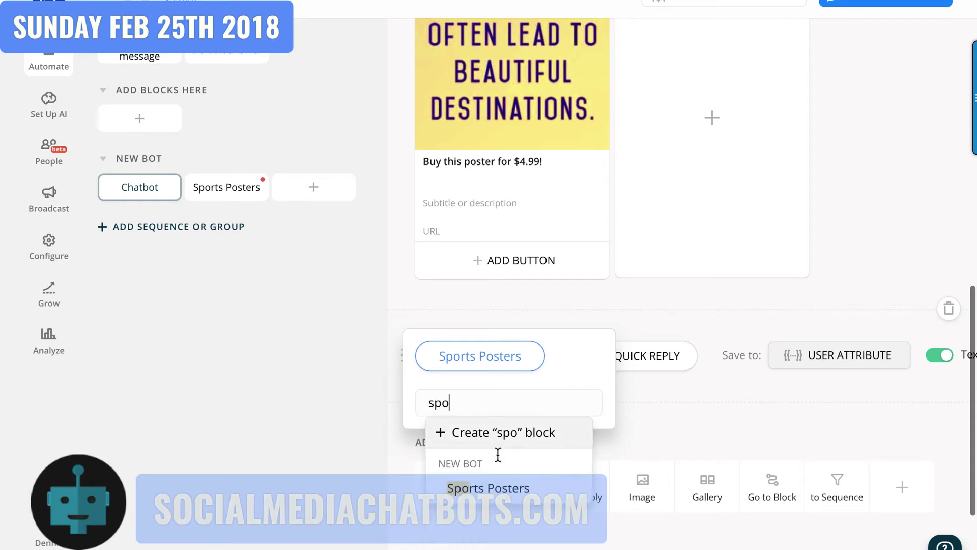
{"action": "left_click", "coordinate": [516, 488]}
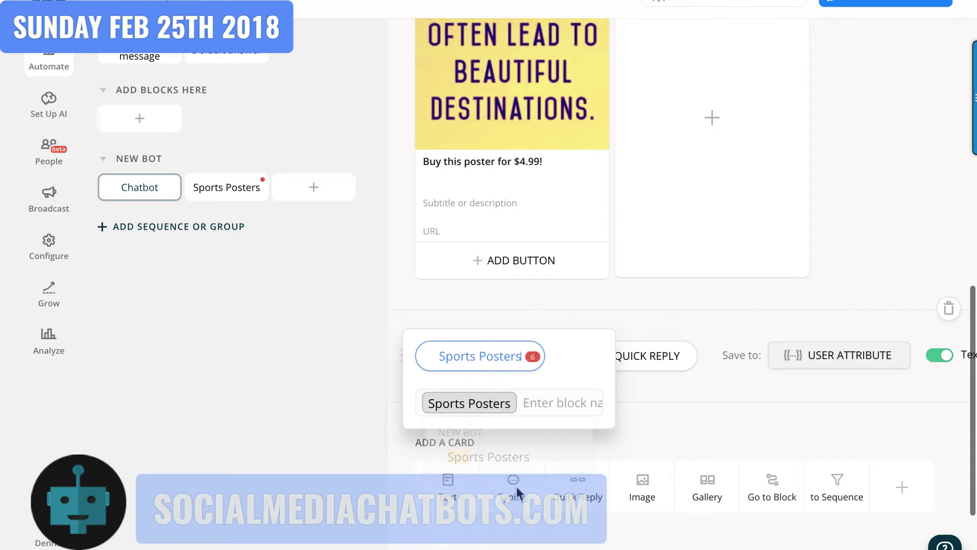
{"action": "left_click", "coordinate": [659, 412]}
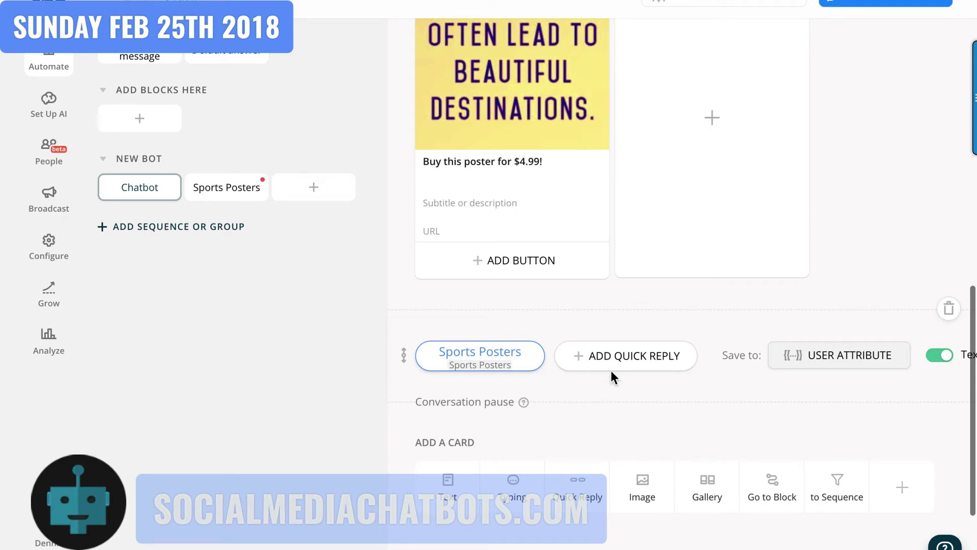
Add a second quick reply named "Unsubscribe!" beside Sports Posters and link it to a newly created "Unsubscribe" block
{"action": "left_click", "coordinate": [632, 357]}
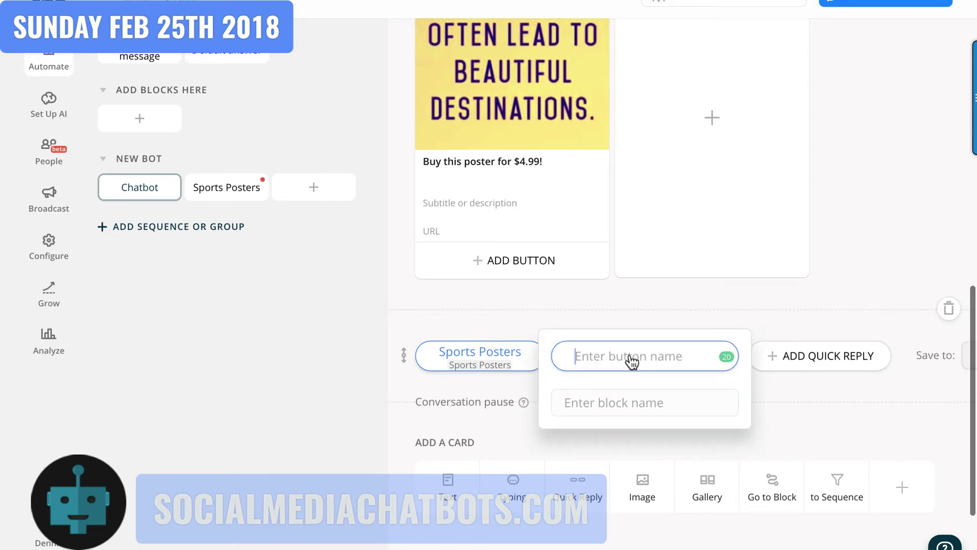
{"action": "type", "text": "Unsubscribe!"}
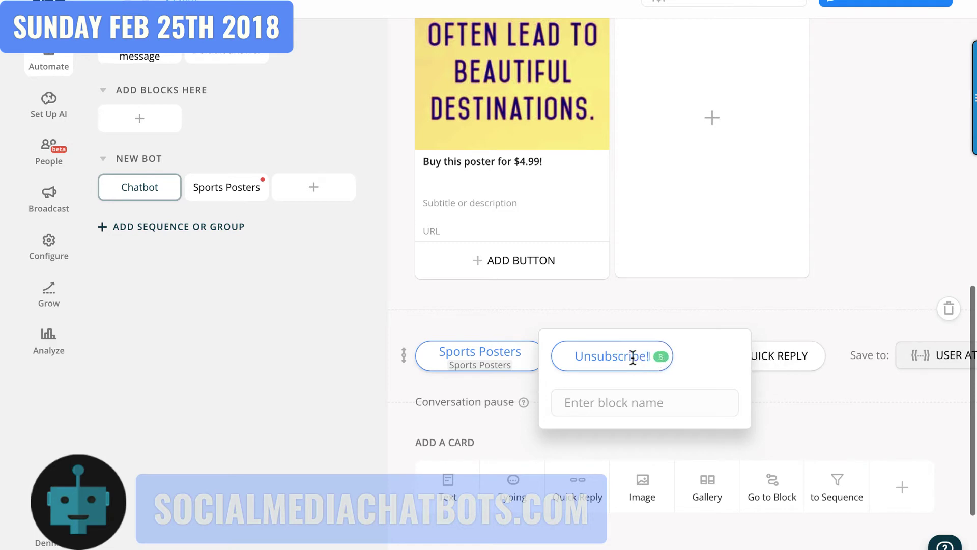
{"action": "left_click", "coordinate": [616, 399]}
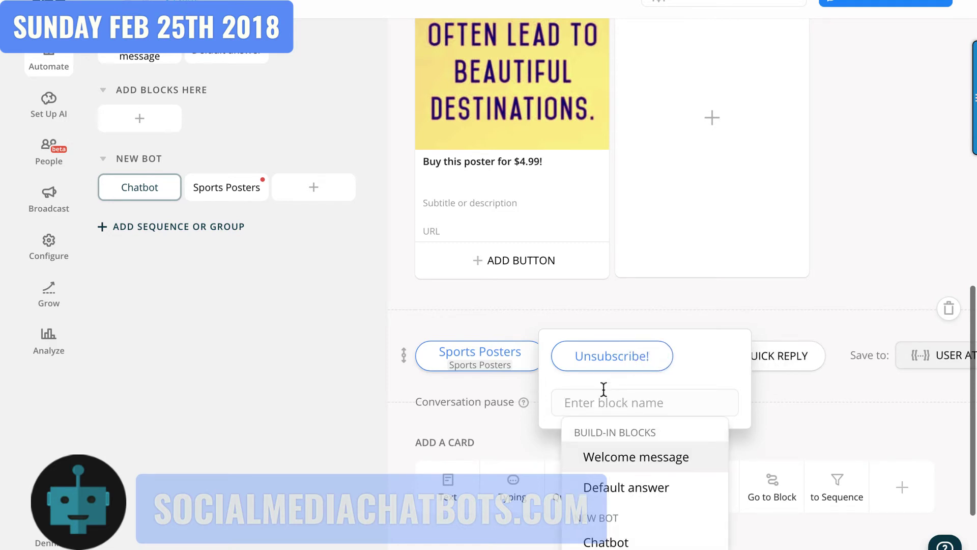
{"action": "type", "text": "Unsubss"}
{"action": "key", "text": "BackSpace"}
{"action": "type", "text": "c"}
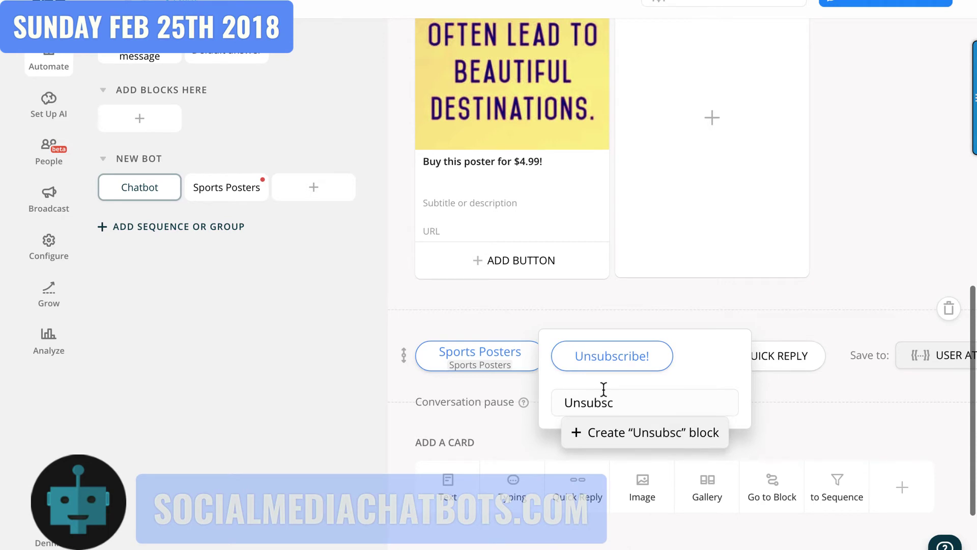
{"action": "type", "text": "ribe"}
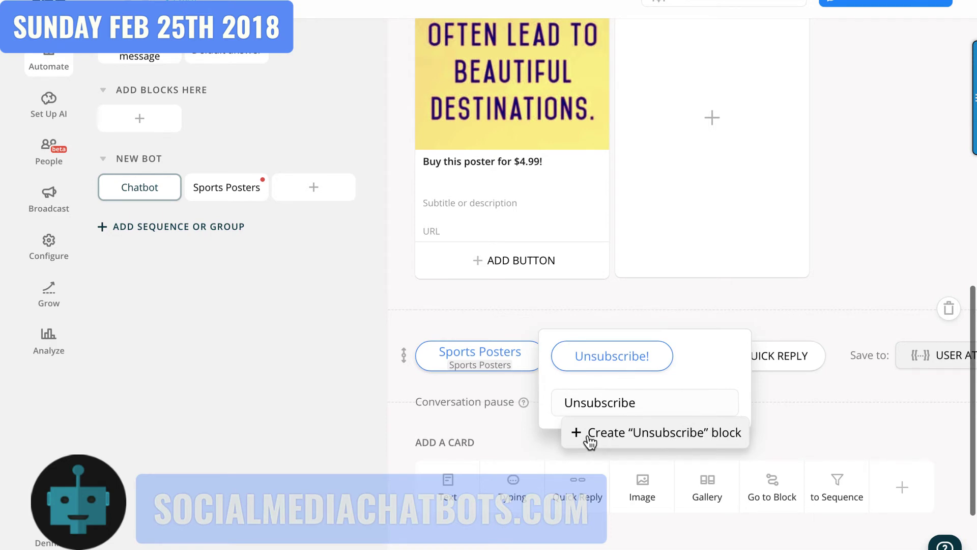
{"action": "left_click", "coordinate": [698, 434]}
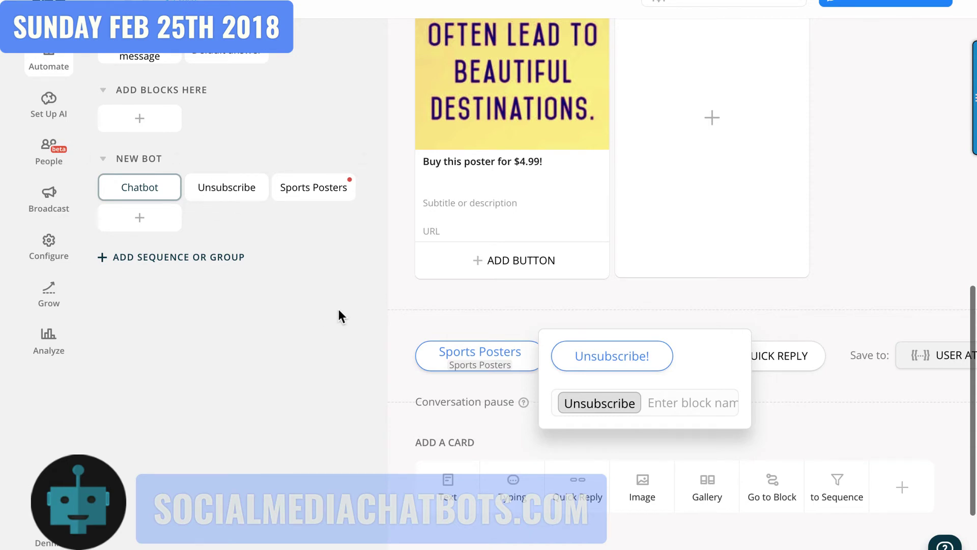
{"action": "left_click", "coordinate": [349, 331]}
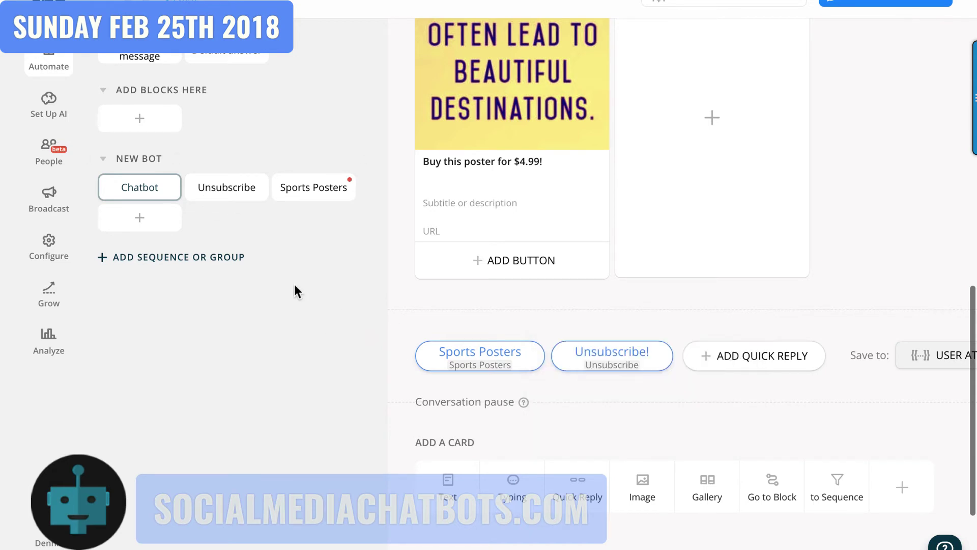
Add a new group below New Bot and name it "Subscribe/Unsubscribe"
{"action": "left_click", "coordinate": [191, 260]}
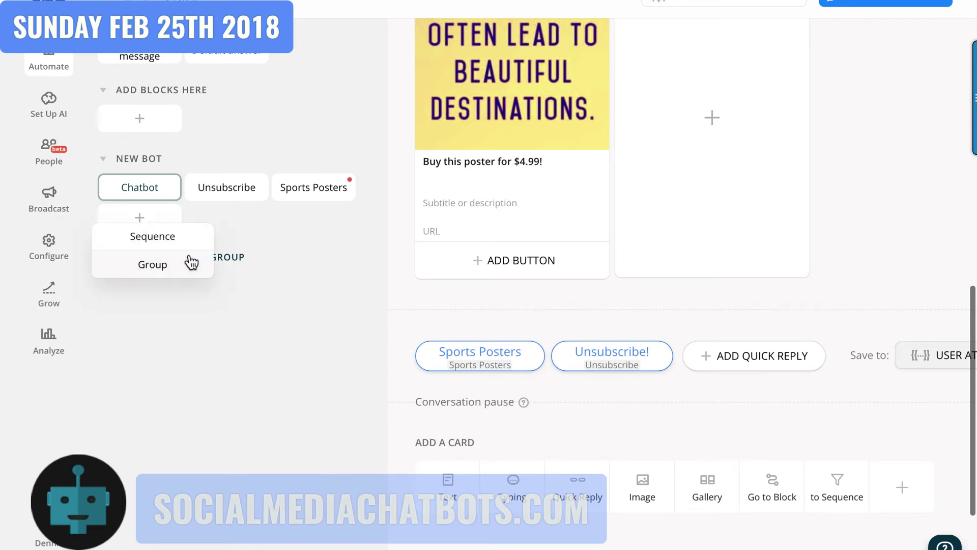
{"action": "left_click", "coordinate": [189, 262]}
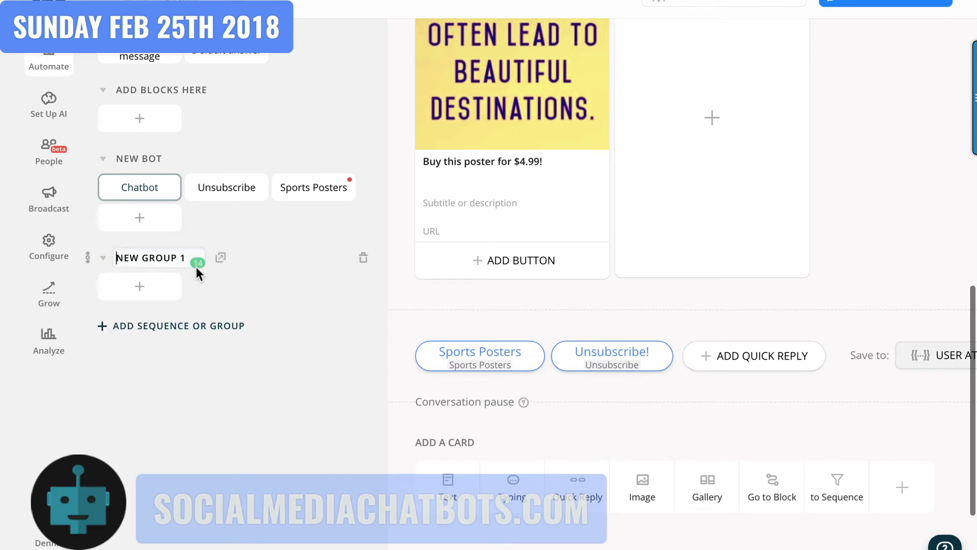
{"action": "triple_click", "coordinate": [173, 260]}
{"action": "type", "text": "s"}
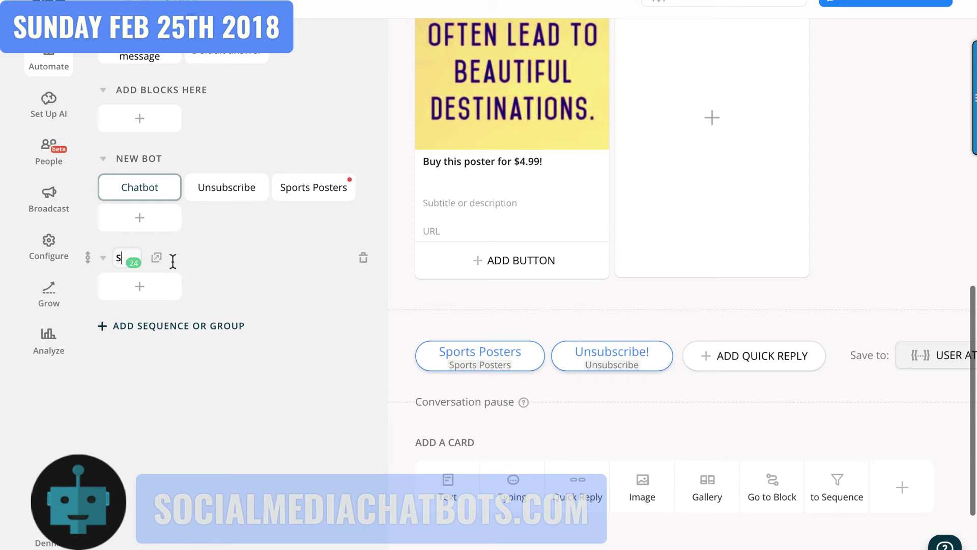
{"action": "type", "text": "u"}
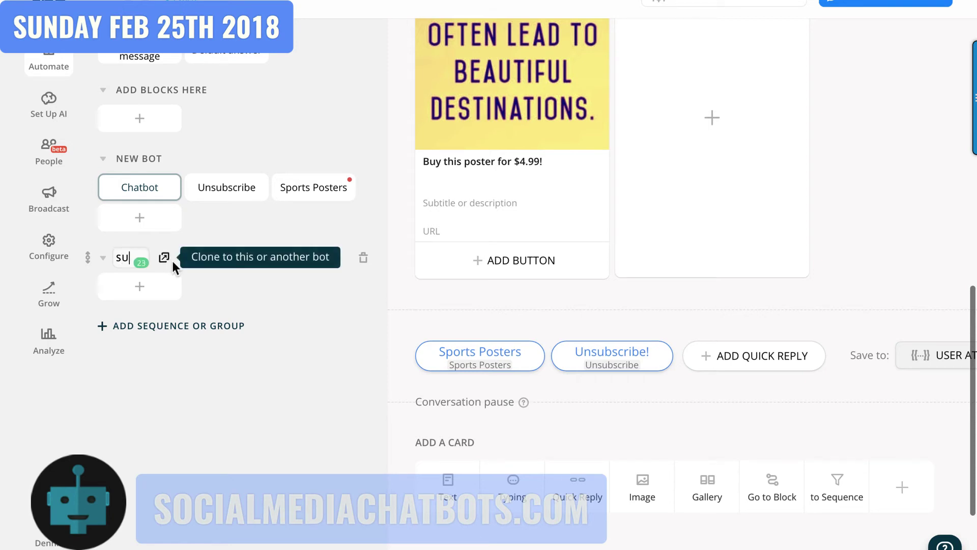
{"action": "type", "text": "bscribe/uns"}
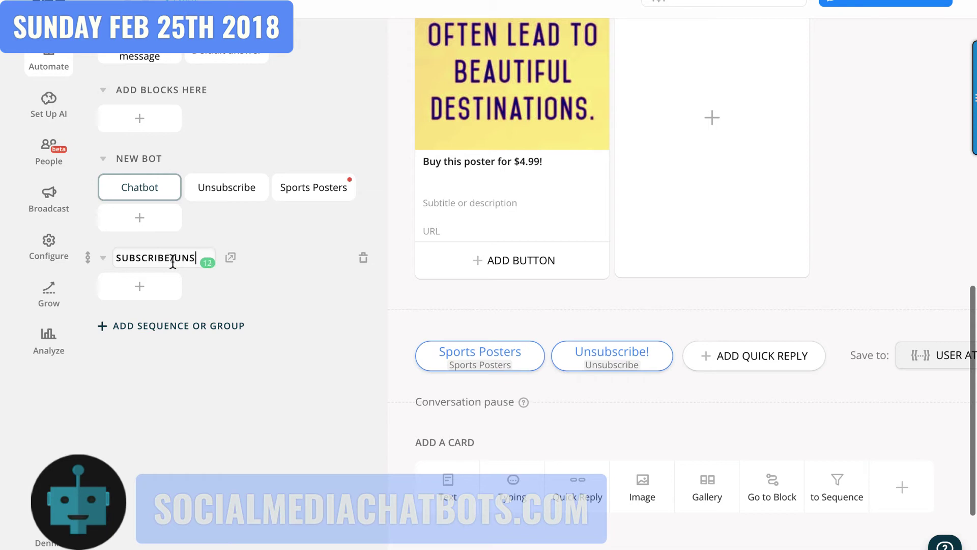
{"action": "type", "text": "ubscribe"}
{"action": "left_click", "coordinate": [198, 275]}
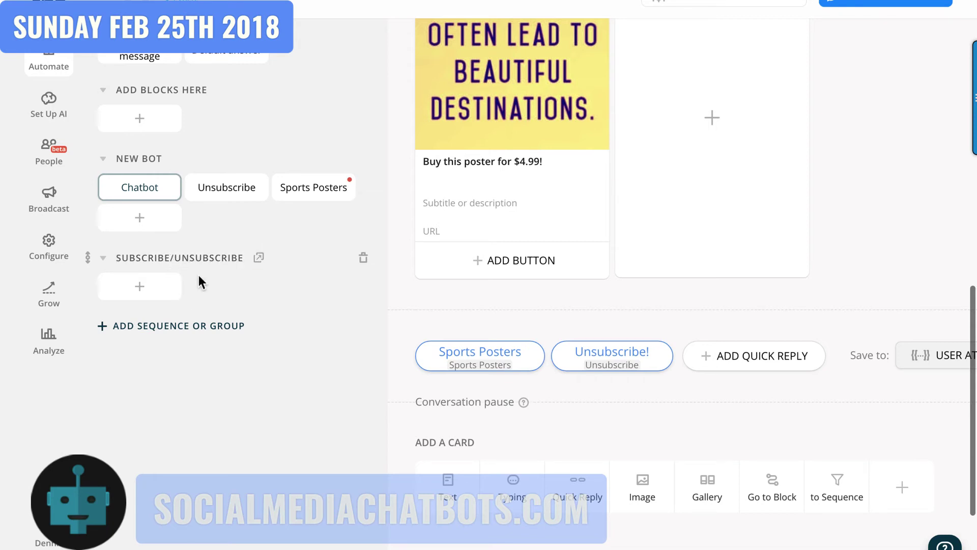
Move the Unsubscribe block into the Subscribe/Unsubscribe group and add a block named "Subscribe" beside it
{"action": "left_click_drag", "start_coordinate": [235, 189], "coordinate": [139, 253]}
{"action": "left_click", "coordinate": [142, 252]}
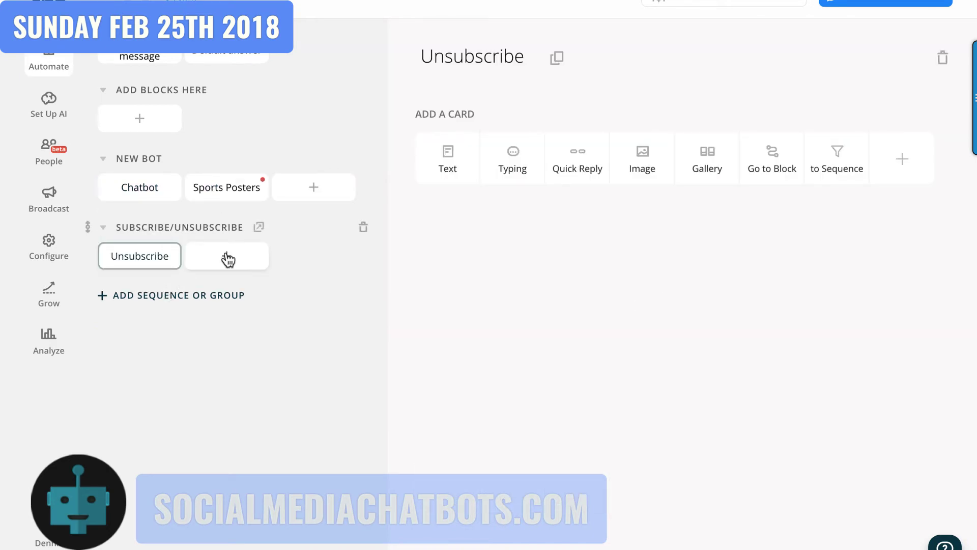
{"action": "left_click", "coordinate": [227, 260]}
{"action": "type", "text": "SU"}
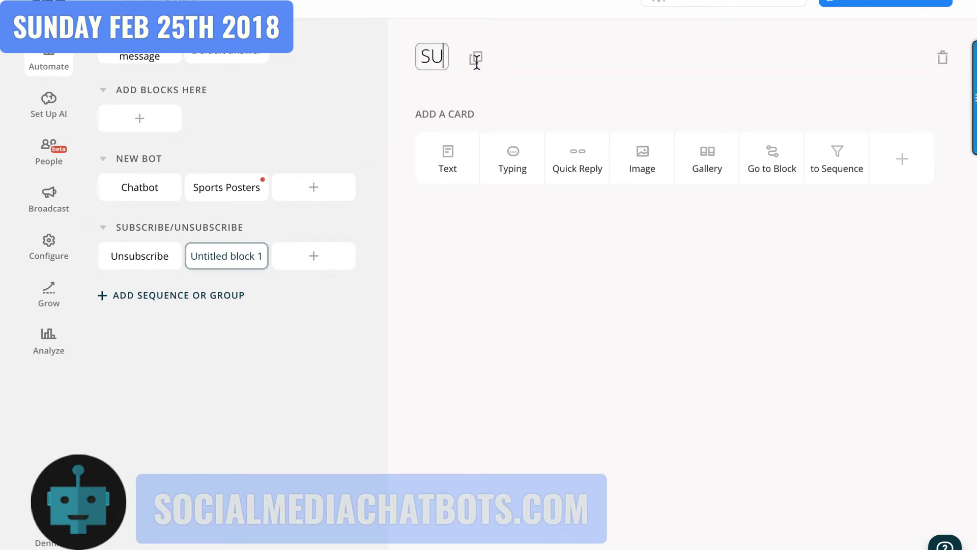
{"action": "key", "text": "BackSpace"}
{"action": "type", "text": "ubscribe"}
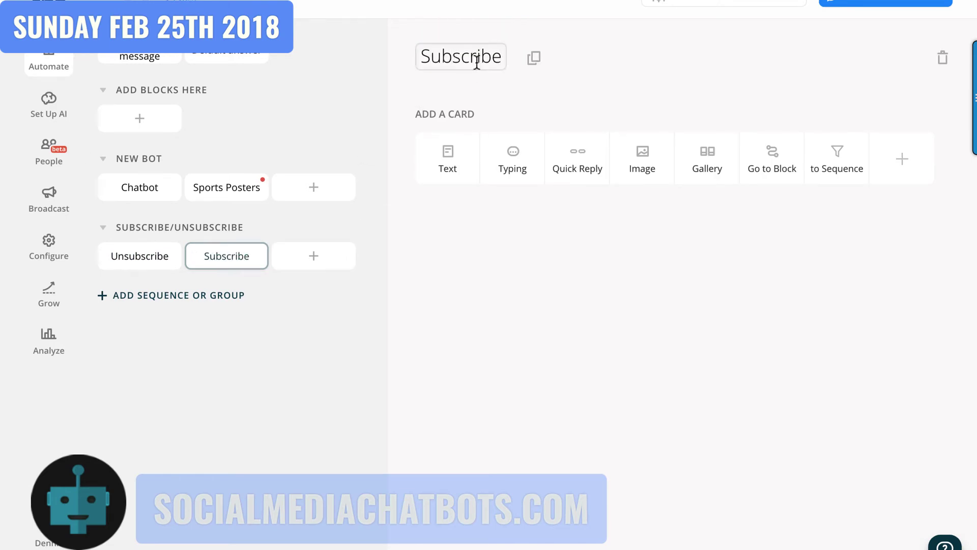
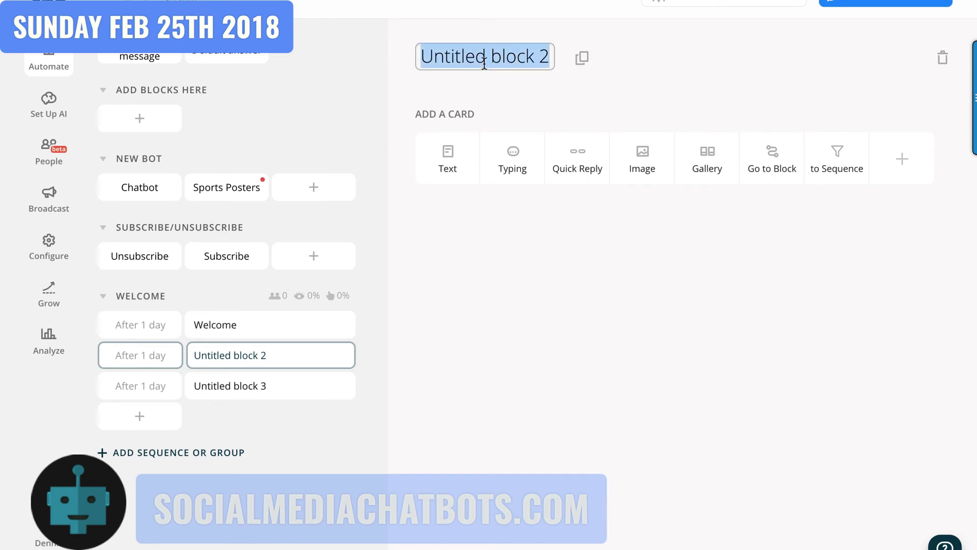
Rename the second block in the Welcome sequence as "Hello Again"
{"action": "type", "text": "Hello Again"}
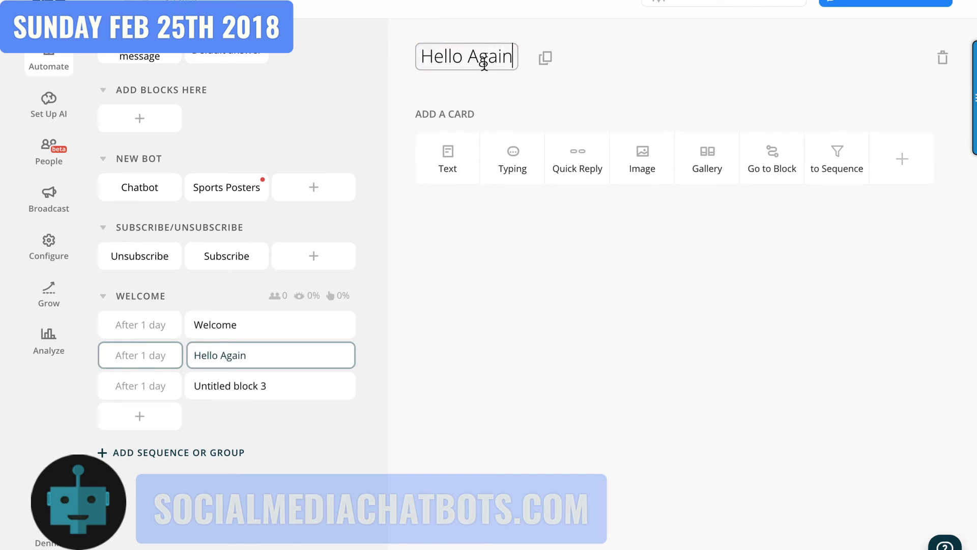
{"action": "key", "text": "Return"}
Add typing, text, quick reply and gallery cards to the Welcome block of the Welcome sequence, leaving their contents empty
{"action": "left_click", "coordinate": [295, 332]}
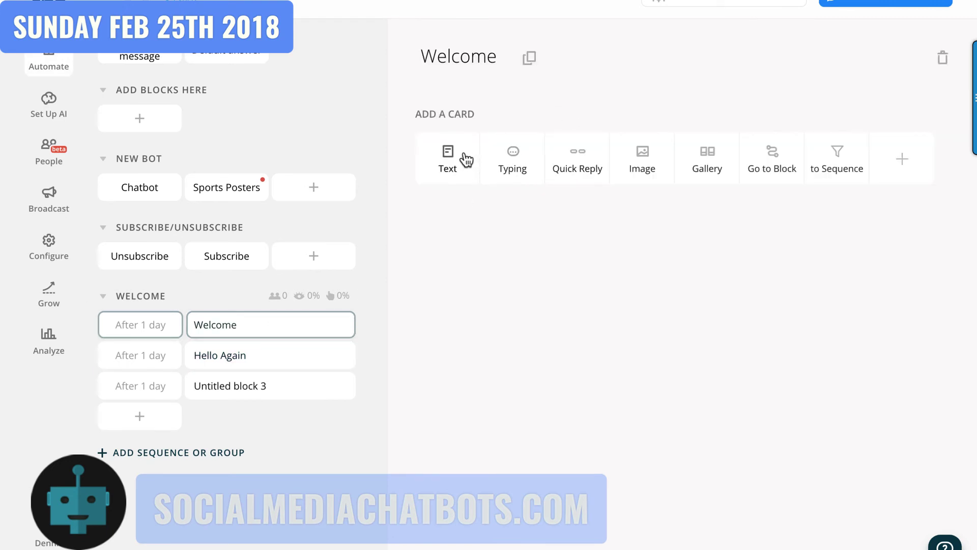
{"action": "left_click", "coordinate": [509, 160]}
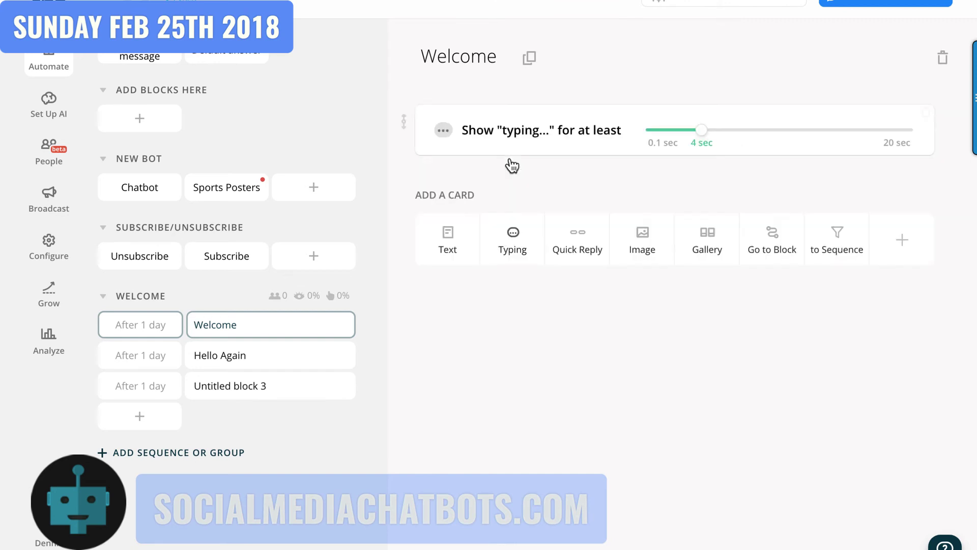
{"action": "left_click", "coordinate": [455, 221]}
{"action": "left_click", "coordinate": [590, 355]}
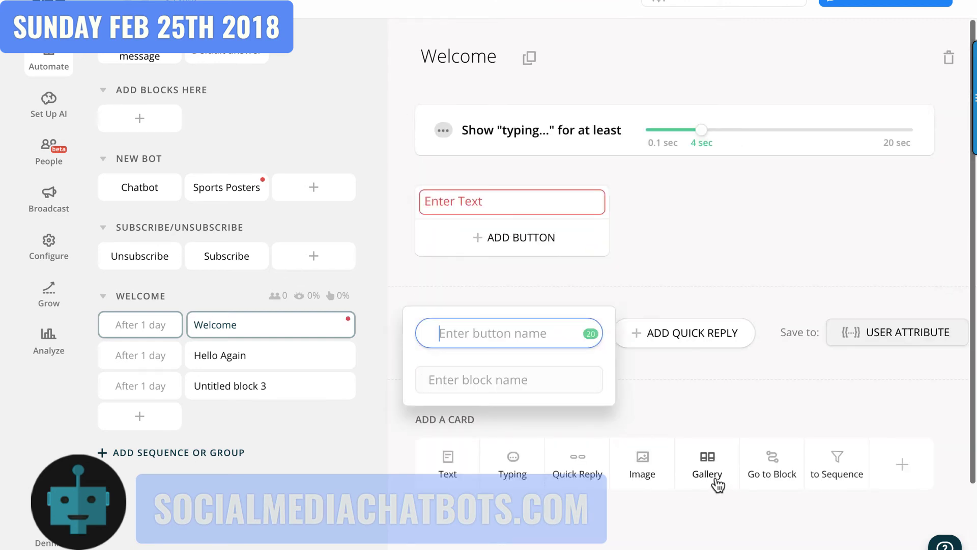
{"action": "left_click", "coordinate": [717, 481]}
{"action": "scroll", "coordinate": [718, 485], "scroll_direction": "down", "scroll_amount": 4}
{"action": "scroll", "coordinate": [717, 485], "scroll_direction": "down", "scroll_amount": 3}
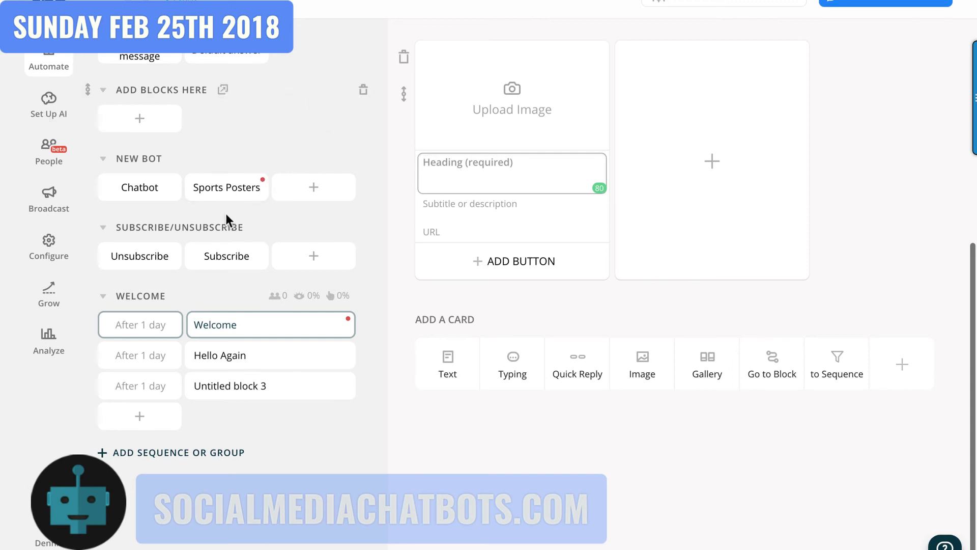
Open the AI setup and add a rule group named "Welcome"
{"action": "left_click_drag", "start_coordinate": [88, 93], "coordinate": [52, 120]}
{"action": "left_click", "coordinate": [55, 113]}
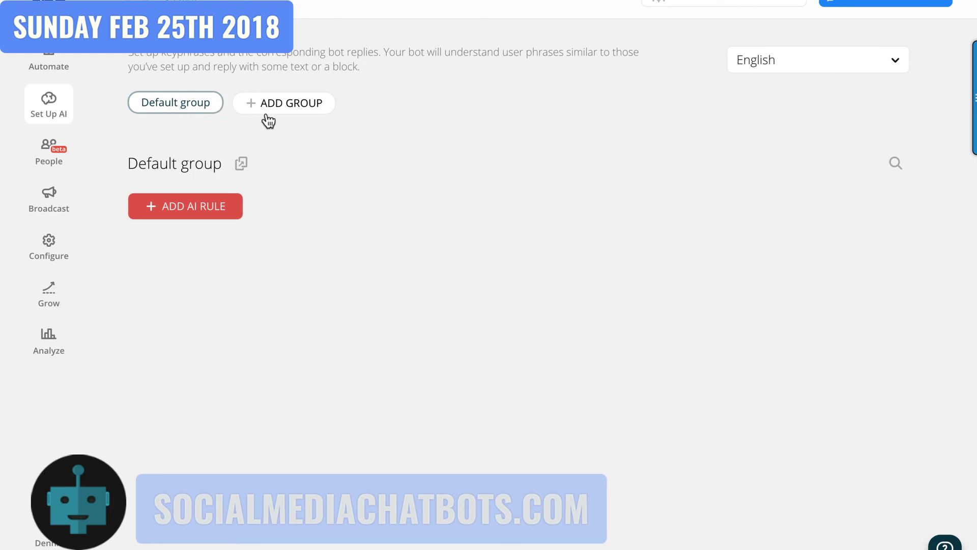
{"action": "left_click", "coordinate": [294, 109]}
{"action": "type", "text": "Welcome"}
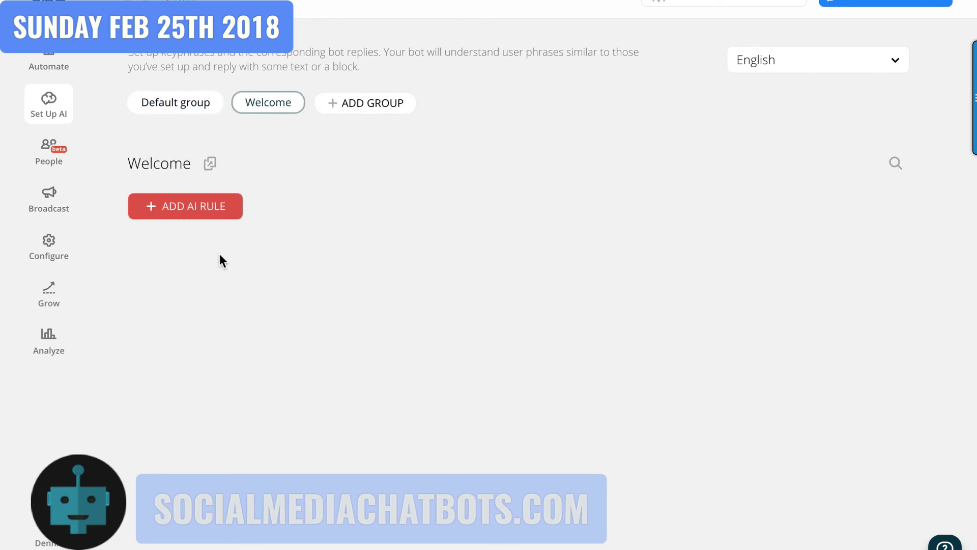
Add an AI rule to the Welcome group that recognises the phrases "Hello" and "Hey"
{"action": "left_click", "coordinate": [195, 212]}
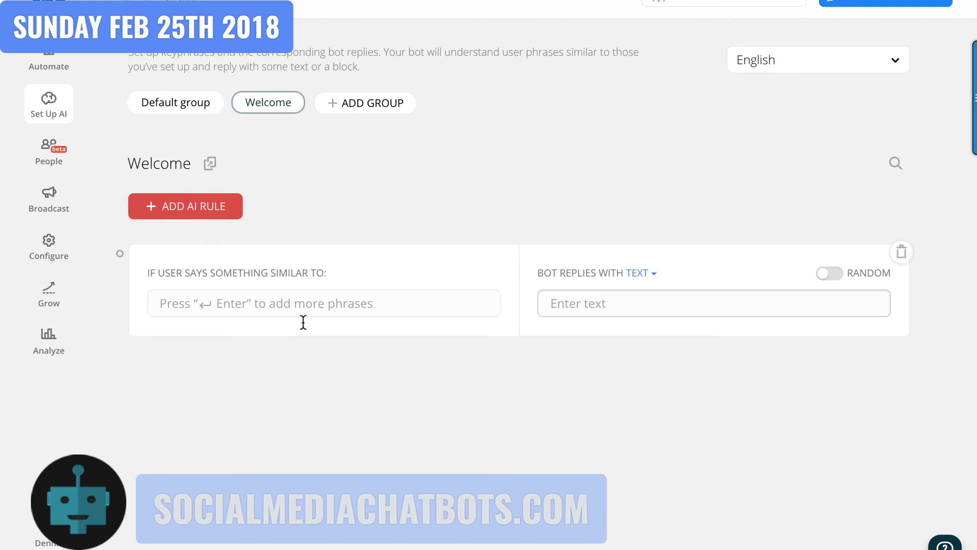
{"action": "type", "text": "Hello, "}
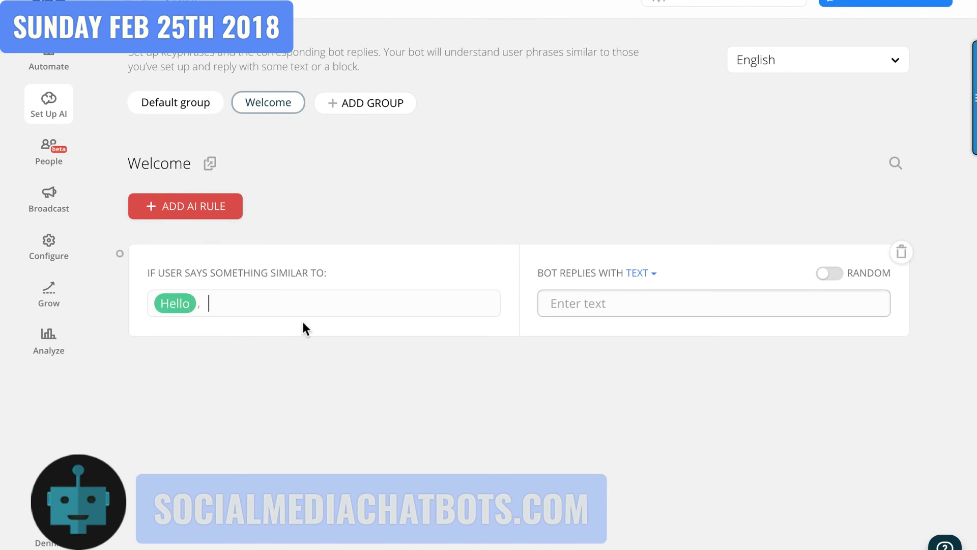
{"action": "type", "text": "Hey,"}
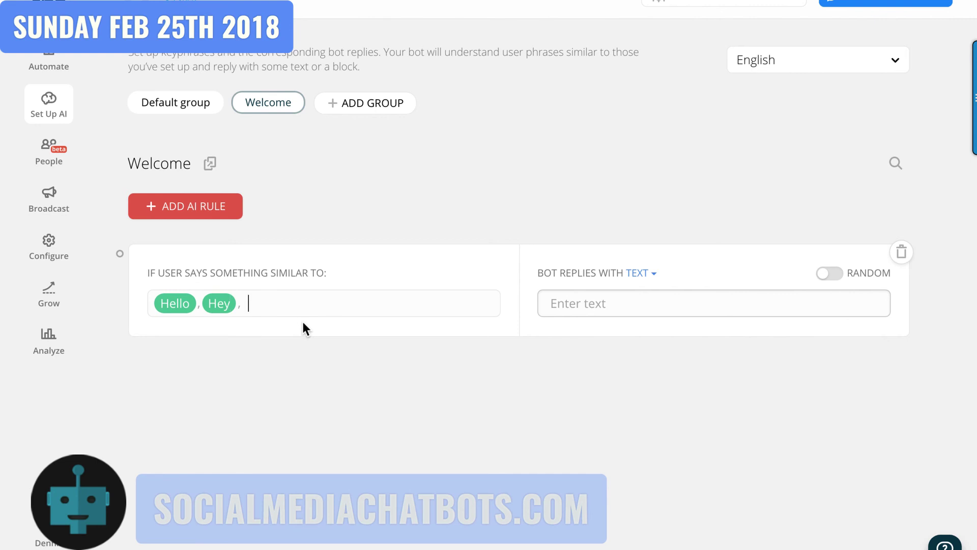
Set the rule's text reply to "Hello, we are happy are here!"
{"action": "left_click", "coordinate": [583, 301]}
{"action": "type", "text": "Hel"}
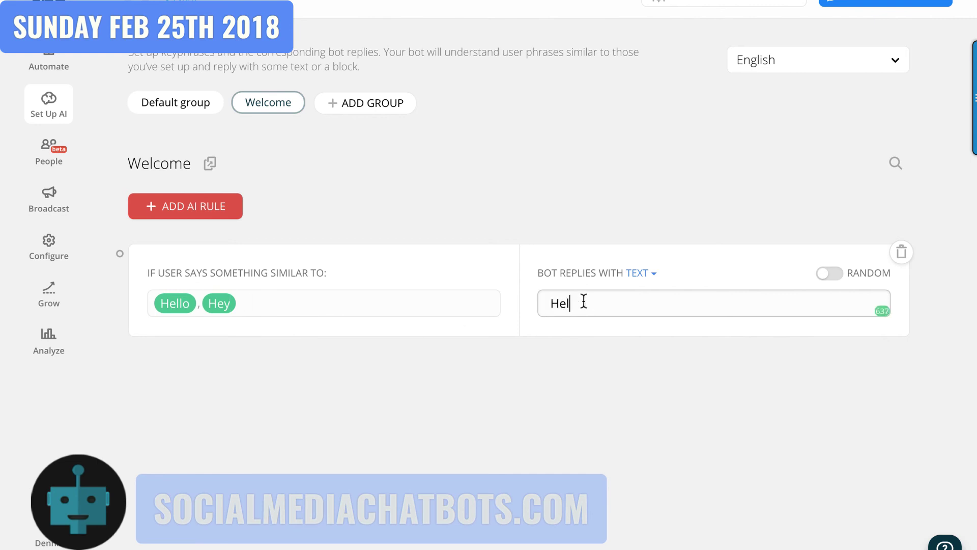
{"action": "type", "text": "lo, we are happy y"}
{"action": "left_click", "coordinate": [583, 301]}
{"action": "type", "text": "ou"}
{"action": "key", "text": "BackSpace"}
{"action": "key", "text": "BackSpace"}
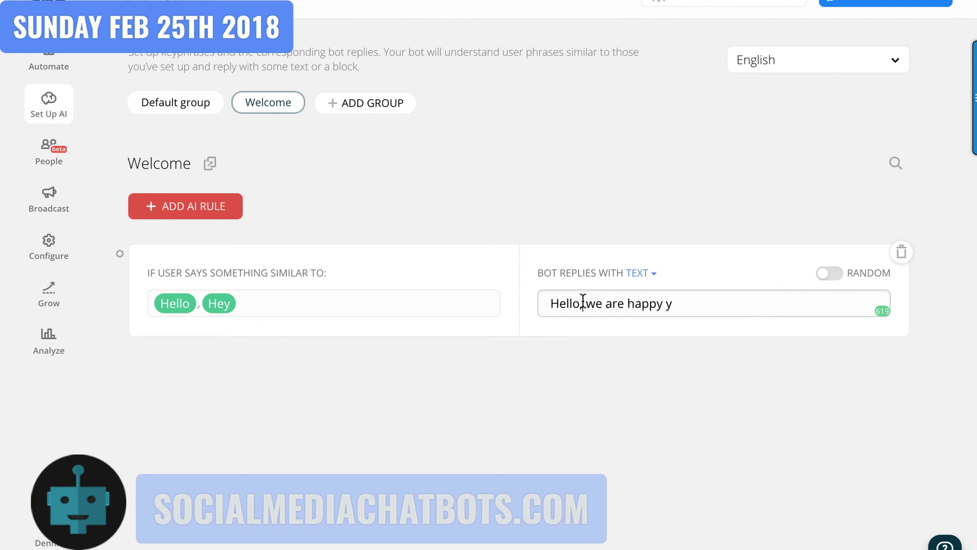
{"action": "left_click", "coordinate": [678, 305]}
{"action": "key", "text": "BackSpace"}
{"action": "type", "text": "are here!"}
Enable random replies for the rule and add the alternative text answers "Hey you!" and "What's up?"
{"action": "left_click", "coordinate": [833, 274]}
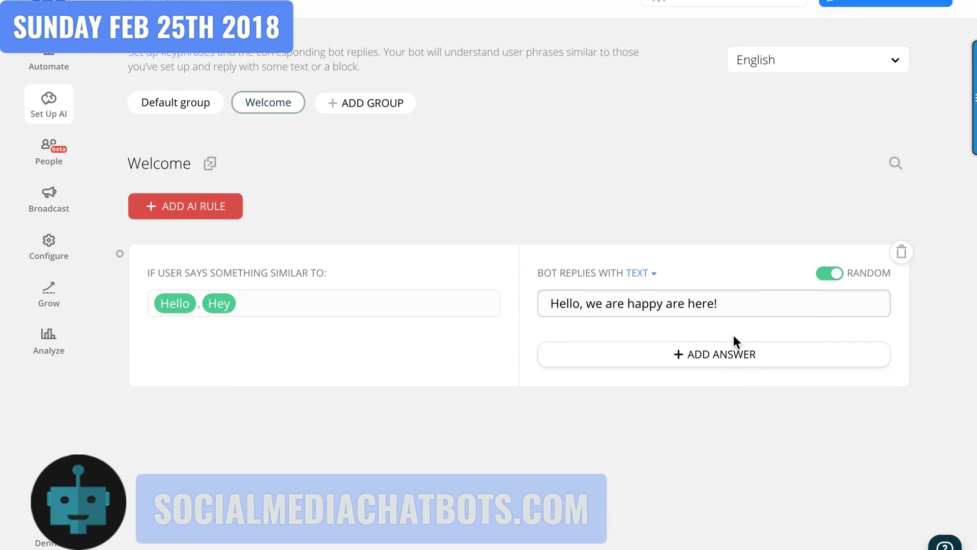
{"action": "left_click", "coordinate": [709, 353]}
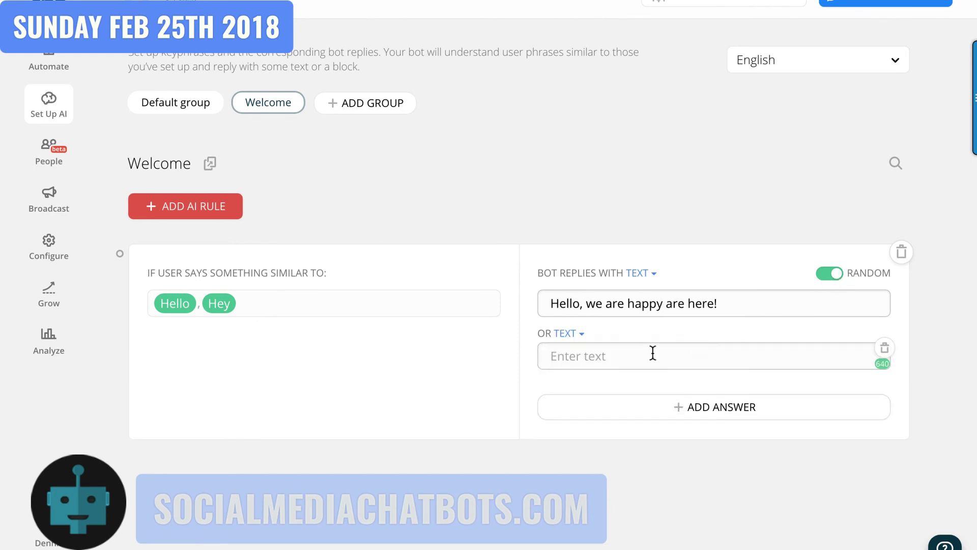
{"action": "left_click", "coordinate": [653, 352]}
{"action": "type", "text": "Hey you!"}
{"action": "left_click", "coordinate": [736, 414]}
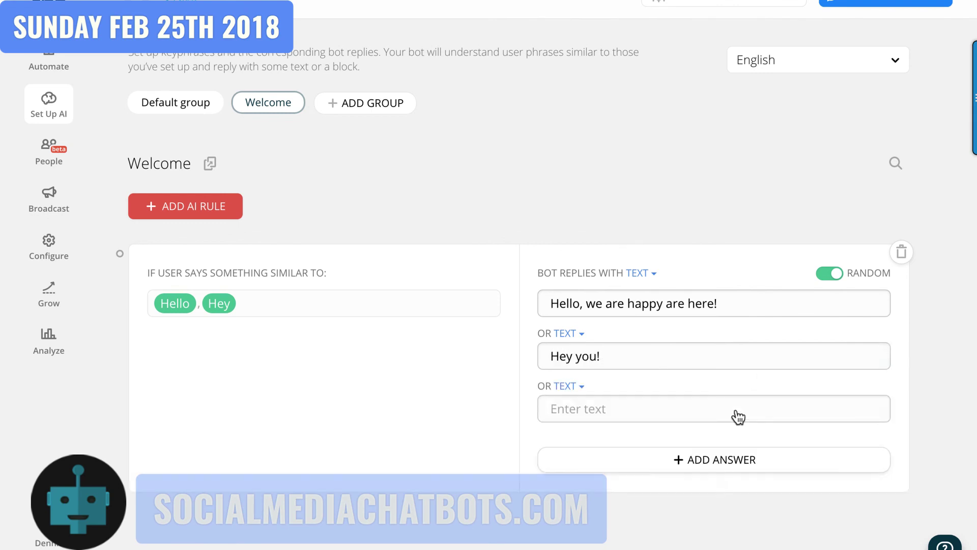
{"action": "type", "text": "What's up?"}
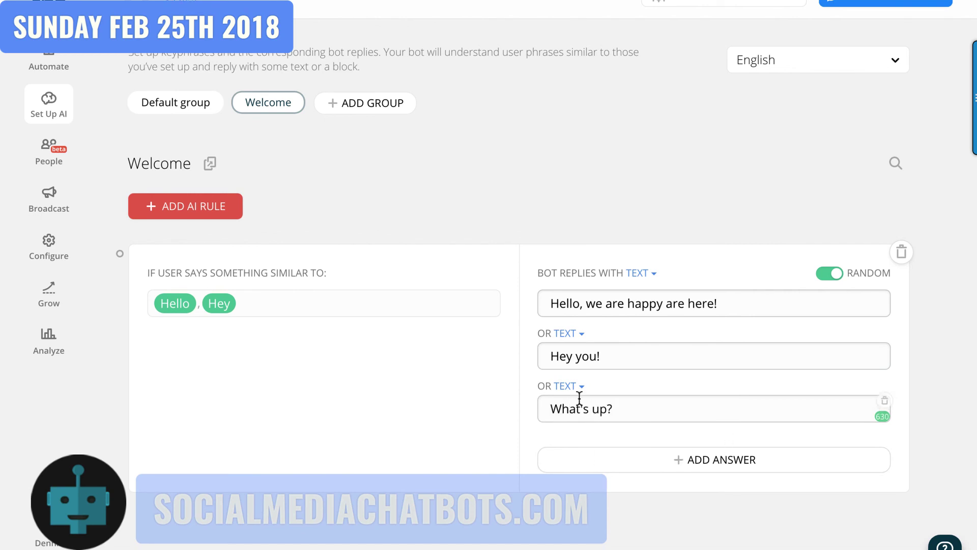
{"action": "left_click", "coordinate": [478, 395]}
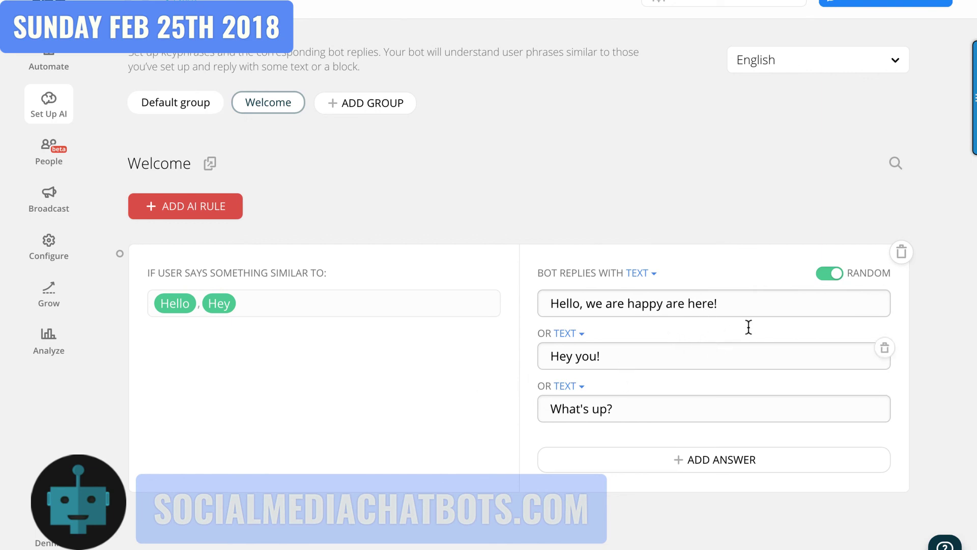
{"action": "left_click", "coordinate": [652, 273]}
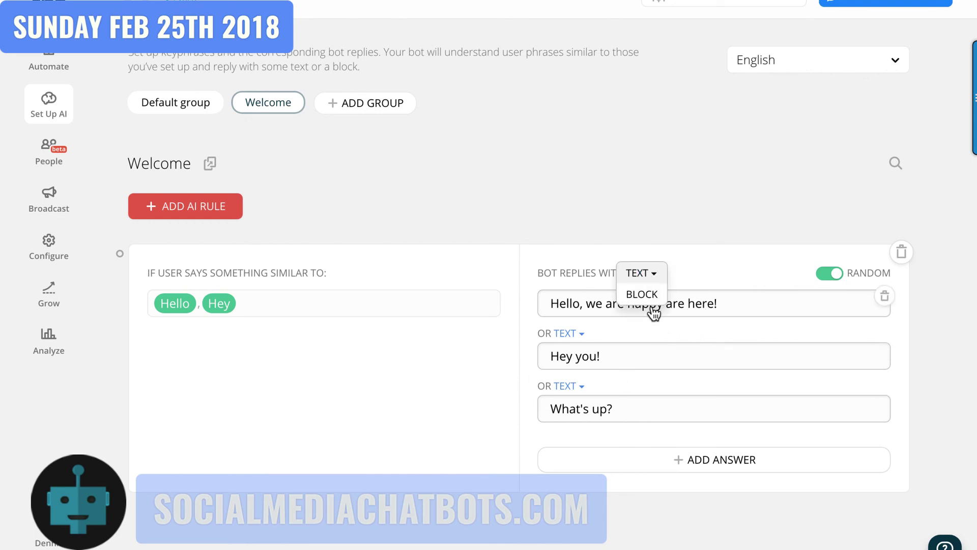
{"action": "left_click", "coordinate": [710, 272]}
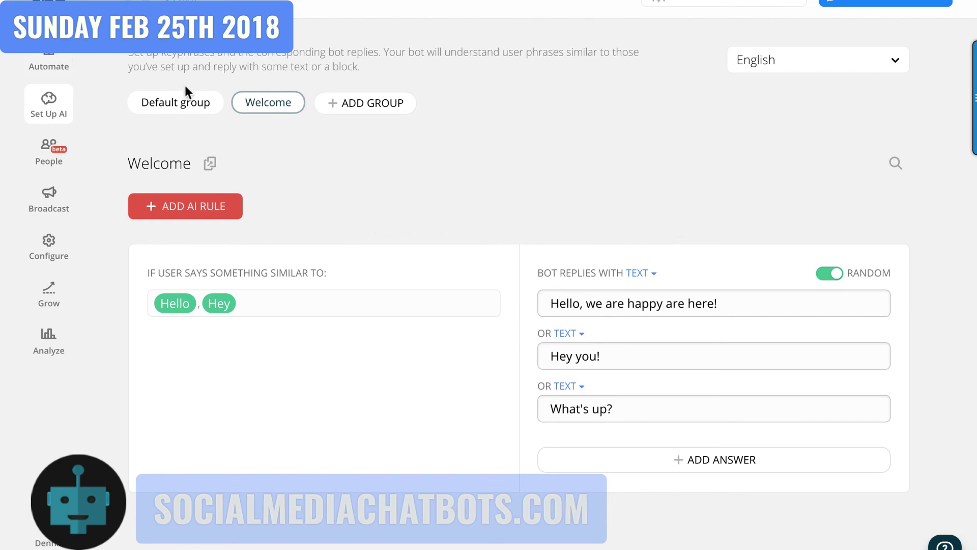
Return to the bot's blocks and review the Chatbot block's cards from the typing delay down to the quick replies
{"action": "left_click", "coordinate": [49, 61]}
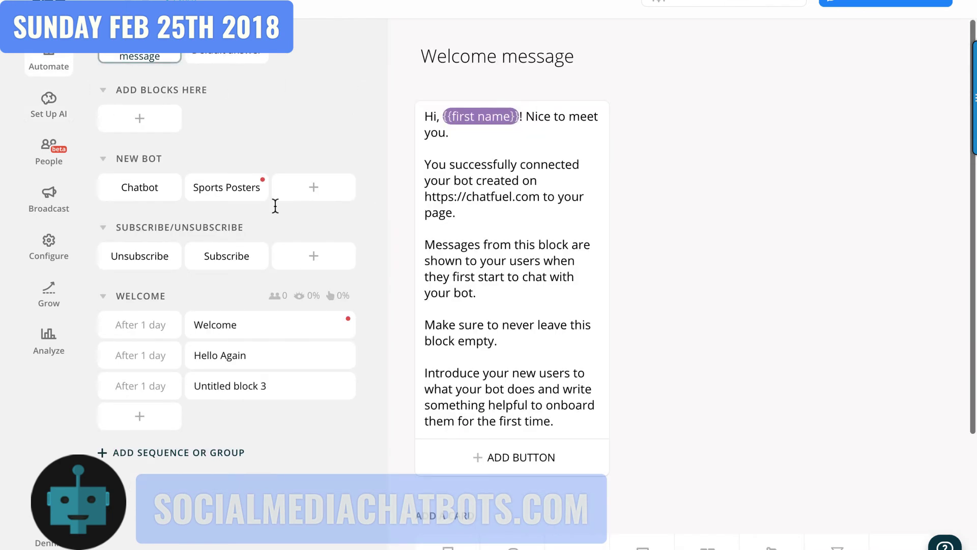
{"action": "left_click", "coordinate": [144, 200]}
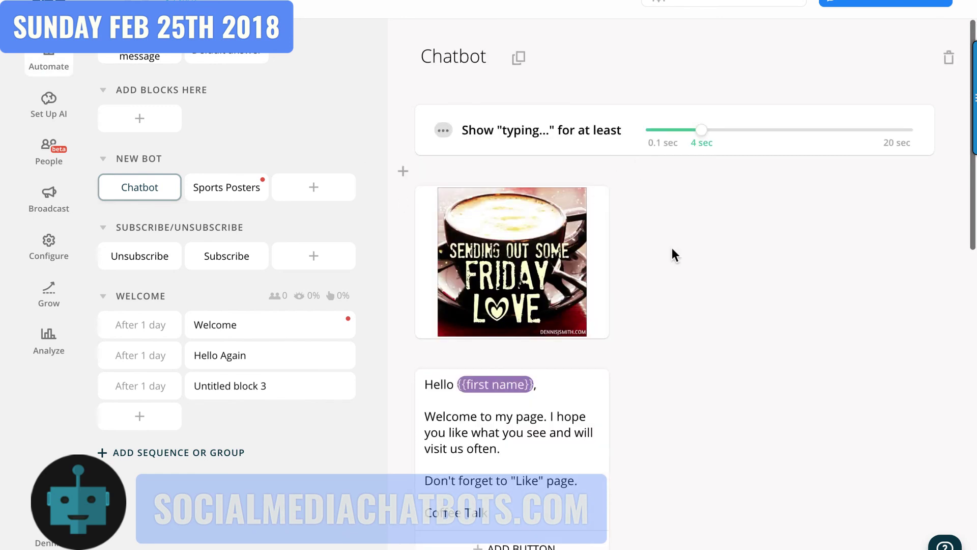
{"action": "scroll", "coordinate": [672, 247], "scroll_direction": "down", "scroll_amount": 2}
{"action": "scroll", "coordinate": [676, 224], "scroll_direction": "down", "scroll_amount": 5}
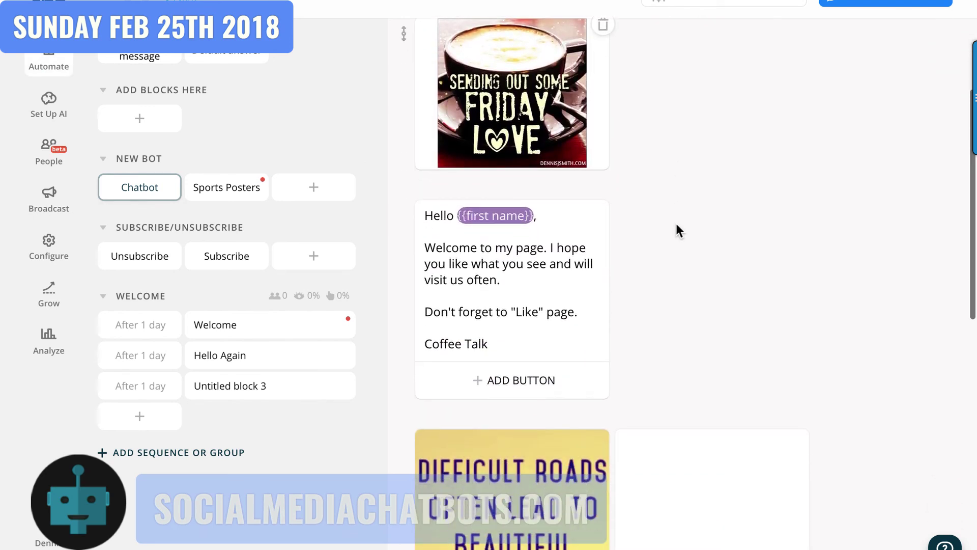
{"action": "scroll", "coordinate": [676, 225], "scroll_direction": "down", "scroll_amount": 8}
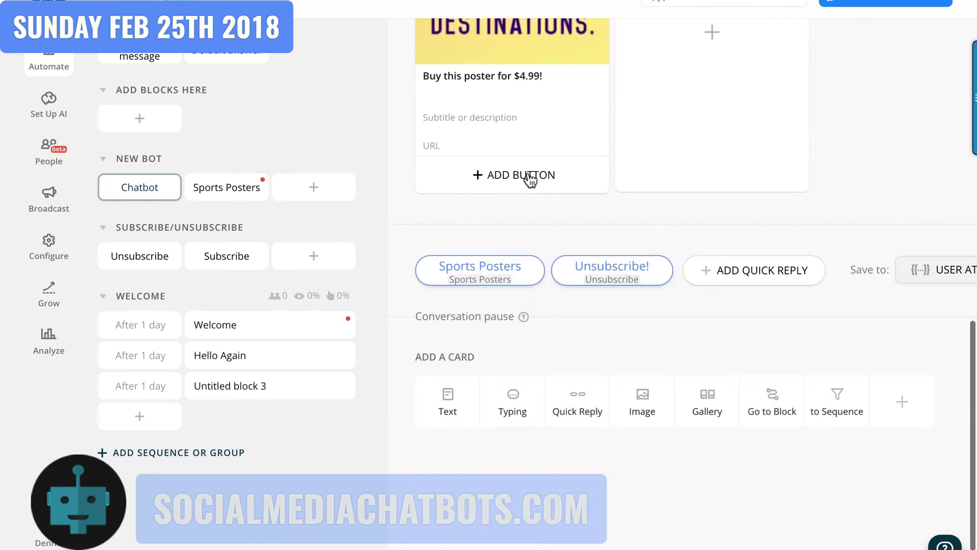
{"action": "scroll", "coordinate": [527, 181], "scroll_direction": "up", "scroll_amount": 1}
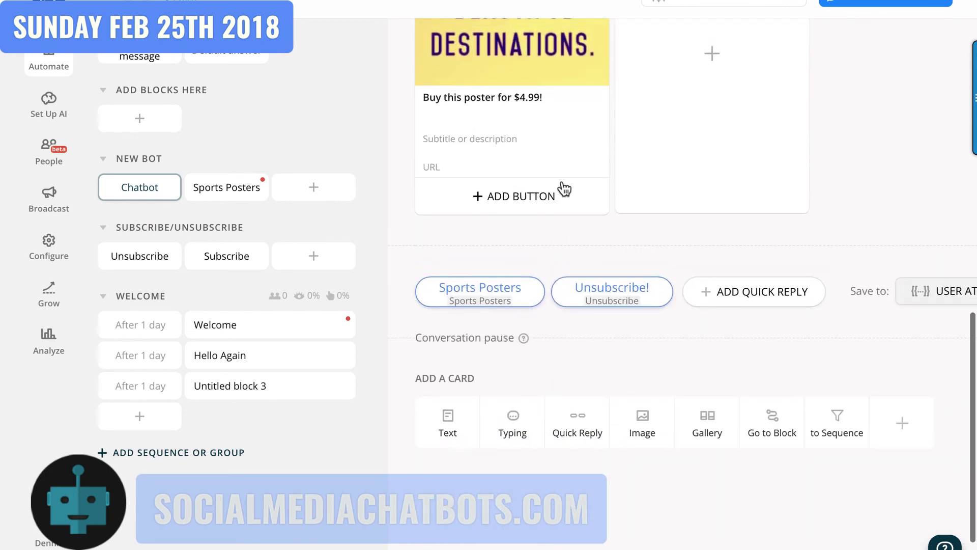
{"action": "scroll", "coordinate": [562, 187], "scroll_direction": "up", "scroll_amount": 3}
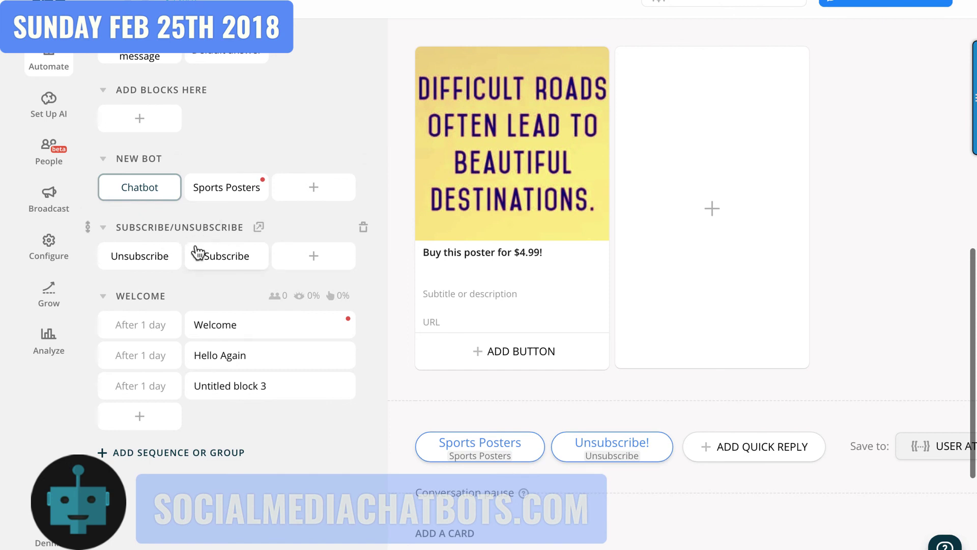
View the Welcome message and Default answer blocks, and hide the browser window
{"action": "left_click", "coordinate": [142, 67]}
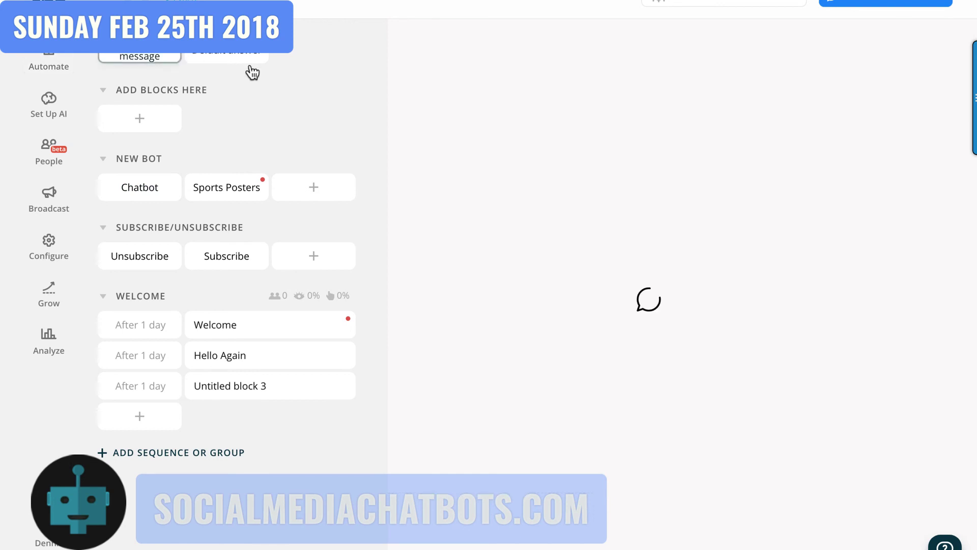
{"action": "left_click", "coordinate": [235, 63]}
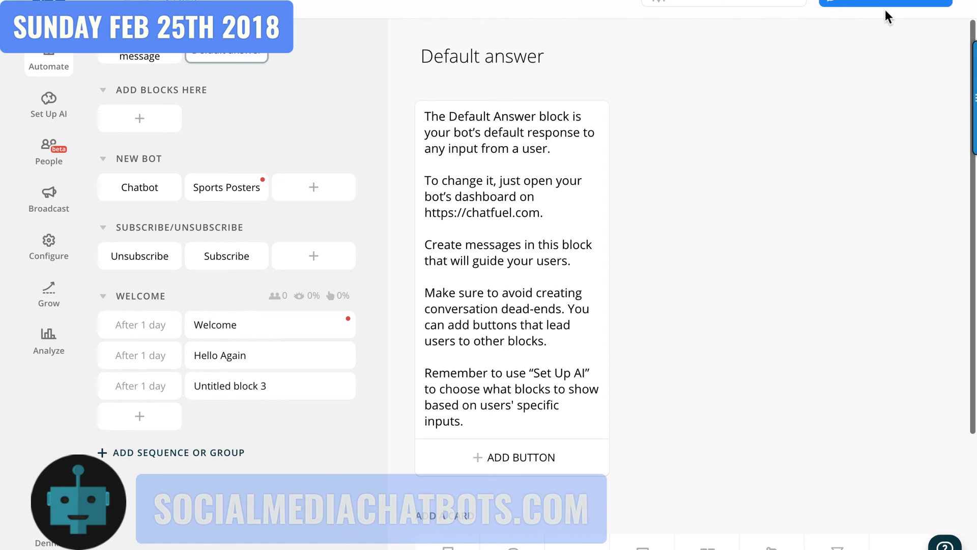
{"action": "key", "text": "super+h"}
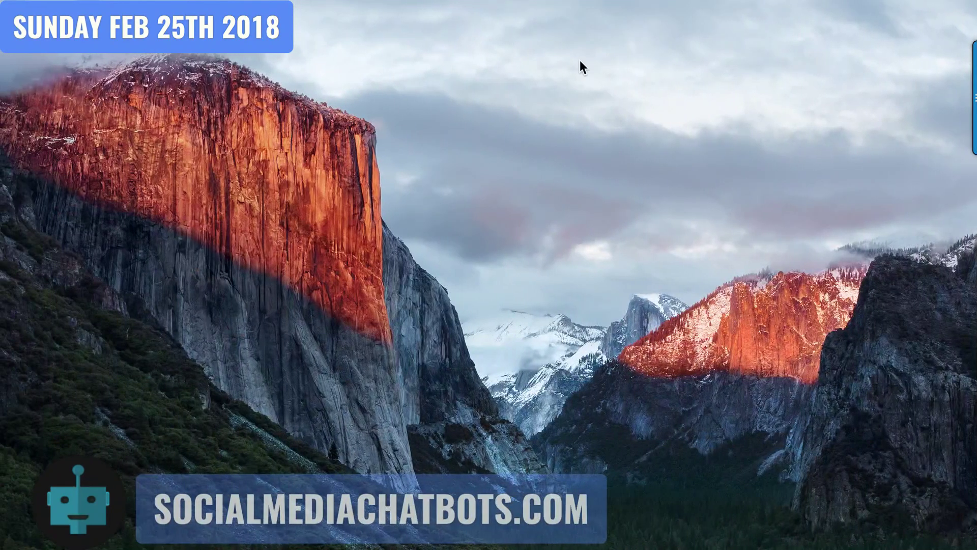